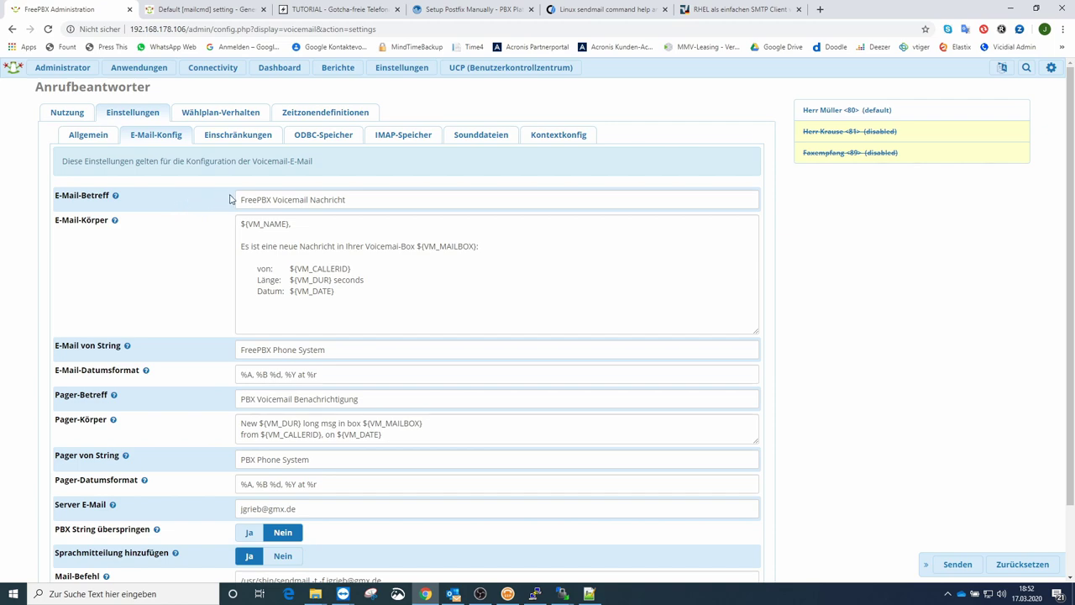
Step: Check the e-mail subject, server e-mail address and sendmail mail command, then submit the voicemail settings
left_click_drag(348, 200, 240, 200)
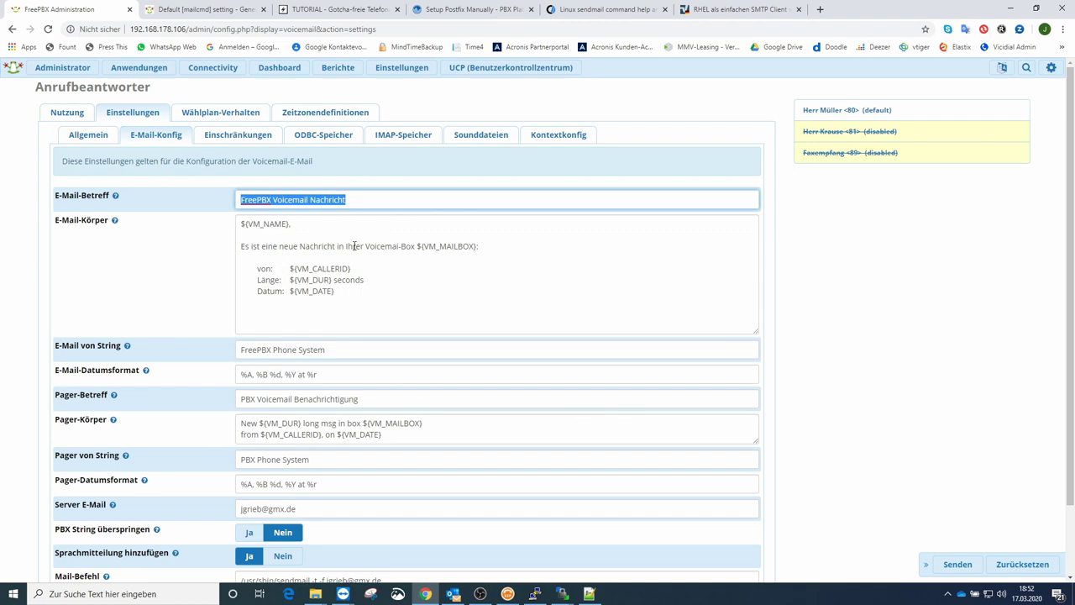
scroll(332, 291, "down", 2)
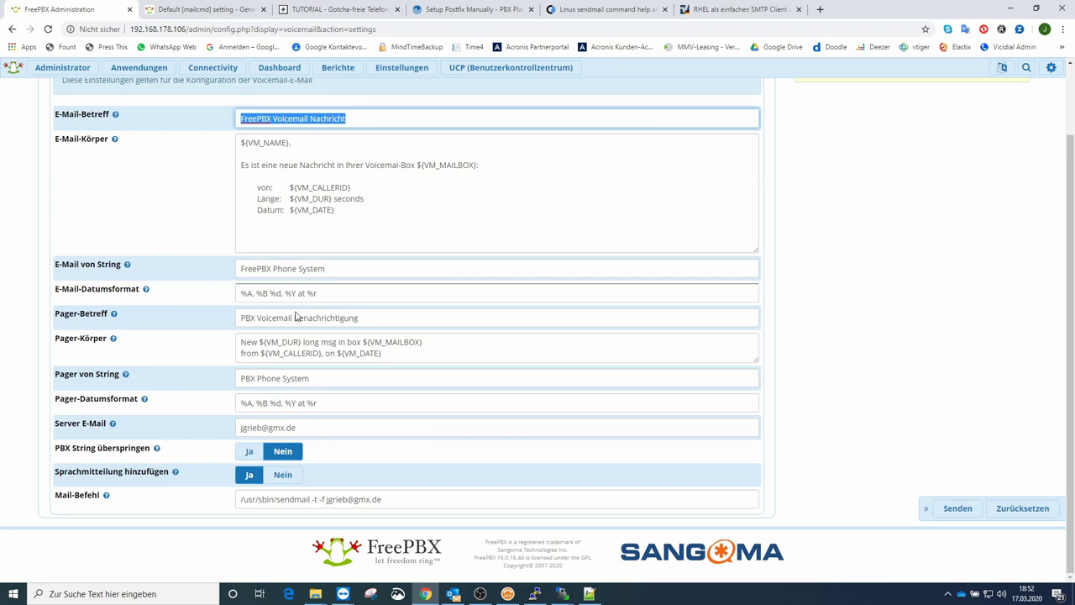
mouse_move(112, 425)
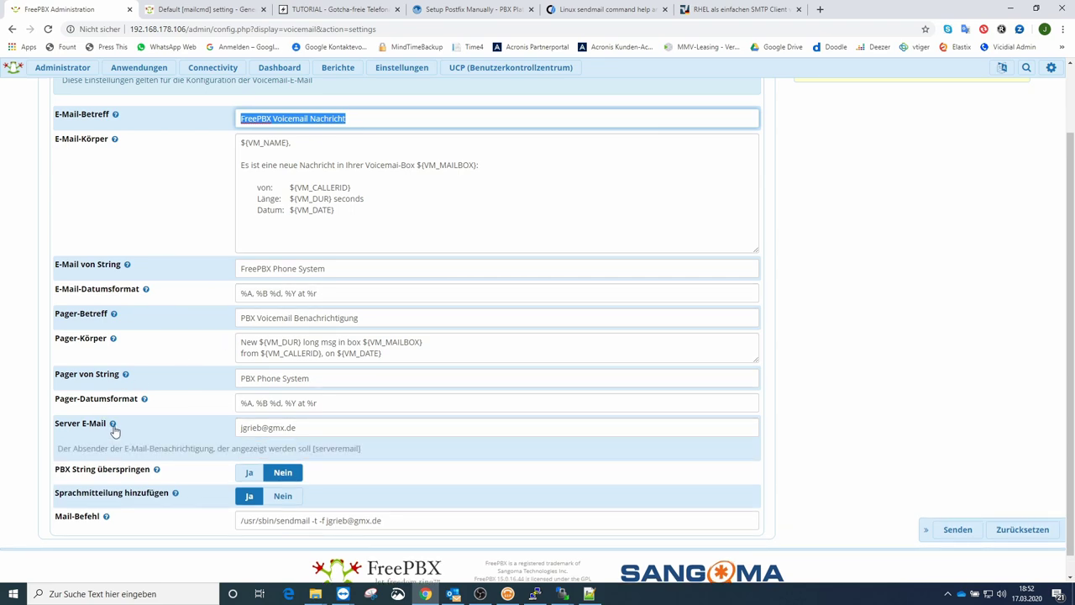
left_click(314, 428)
triple_click(314, 428)
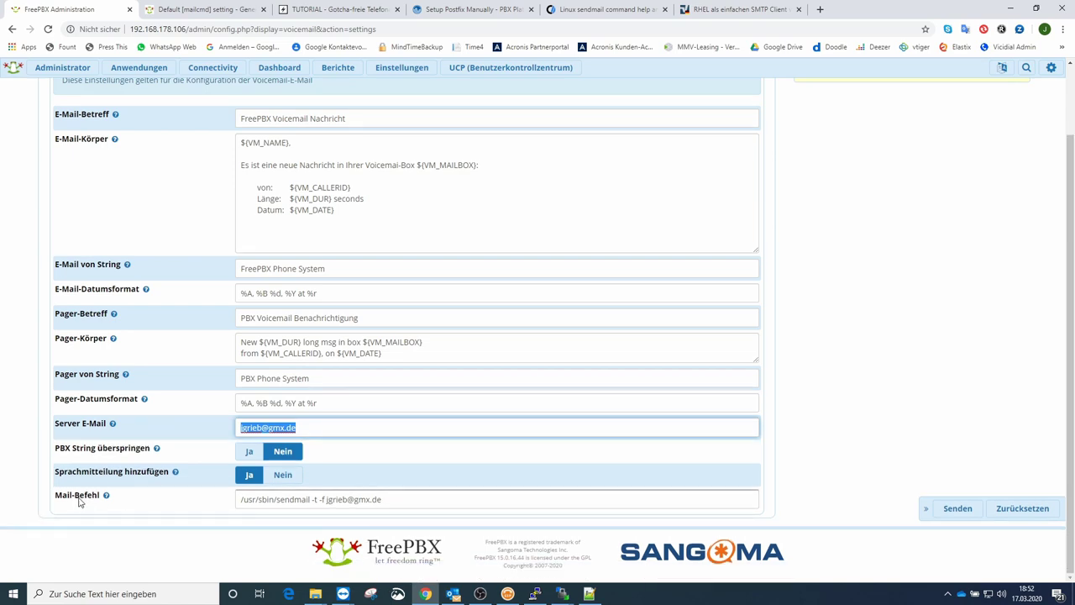
mouse_move(269, 505)
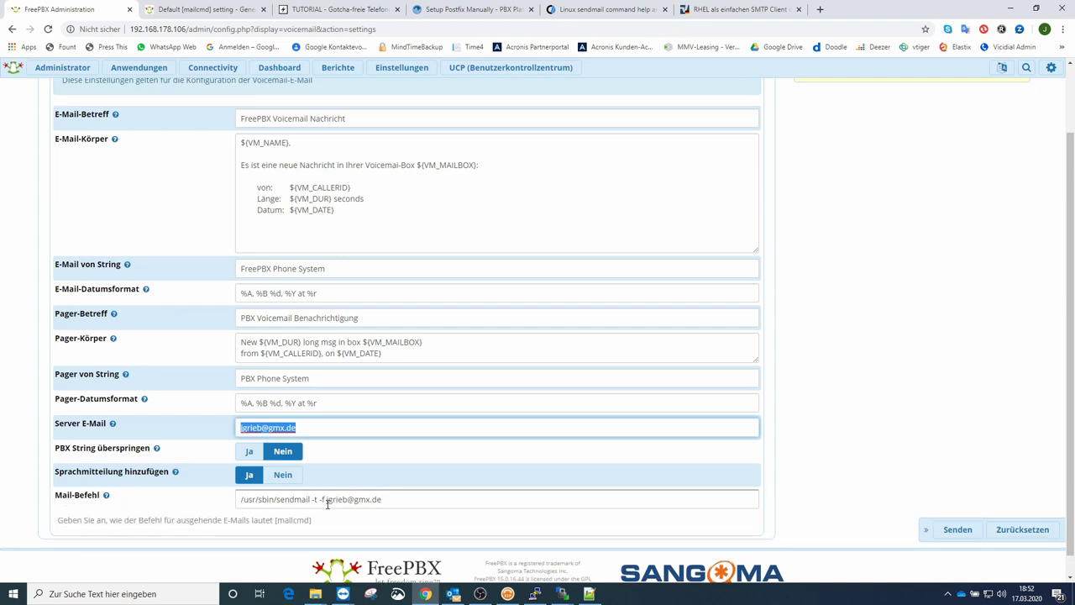
left_click_drag(325, 500, 210, 507)
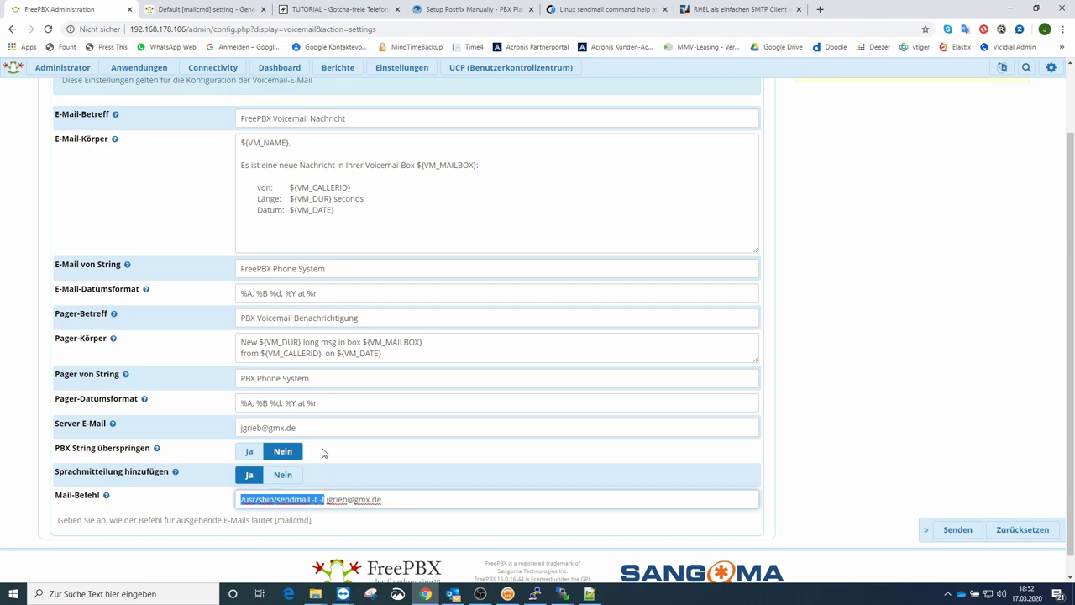
triple_click(341, 429)
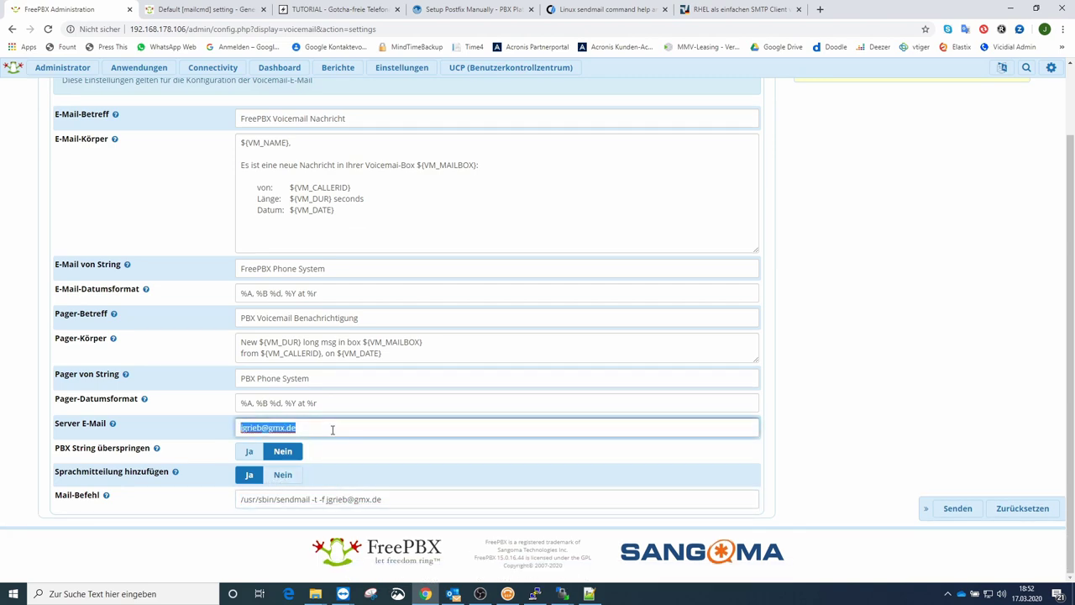
left_click(355, 497)
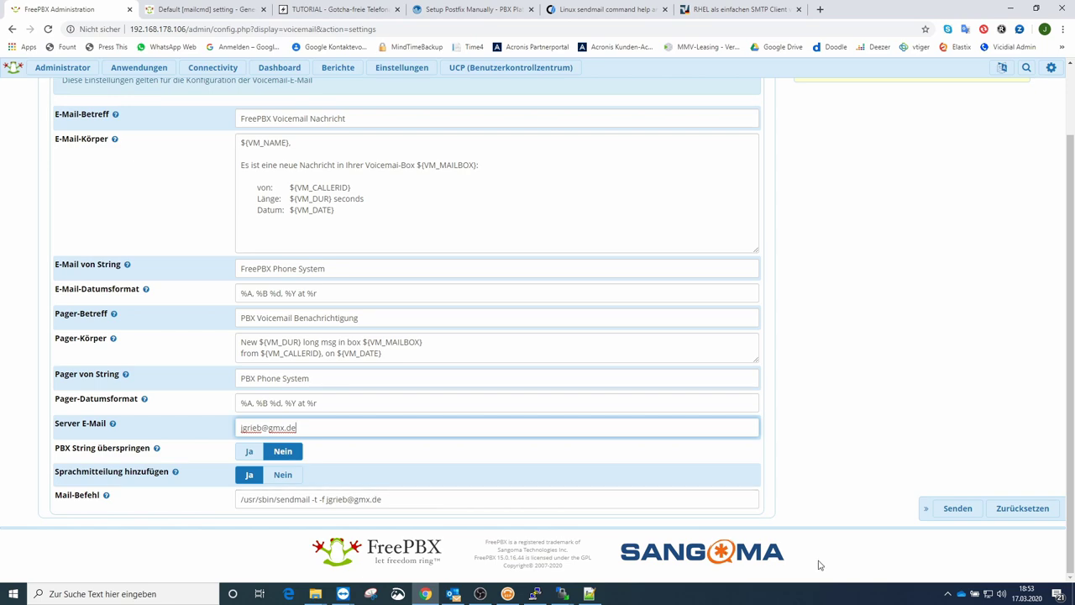
left_click(942, 509)
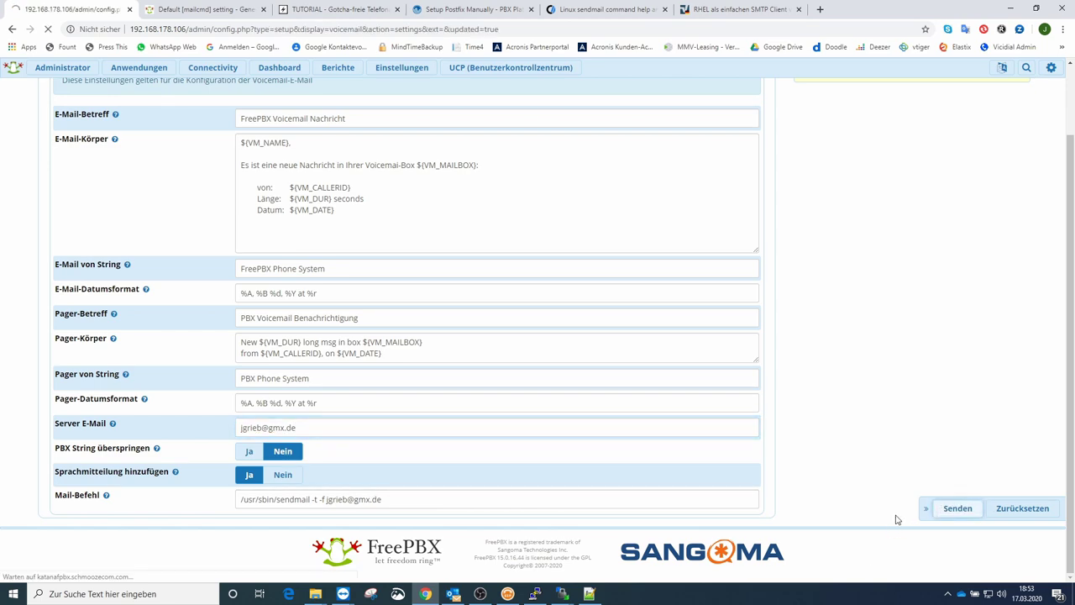
Step: Apply the saved configuration and open extension 80's Voicemail settings
left_click(957, 72)
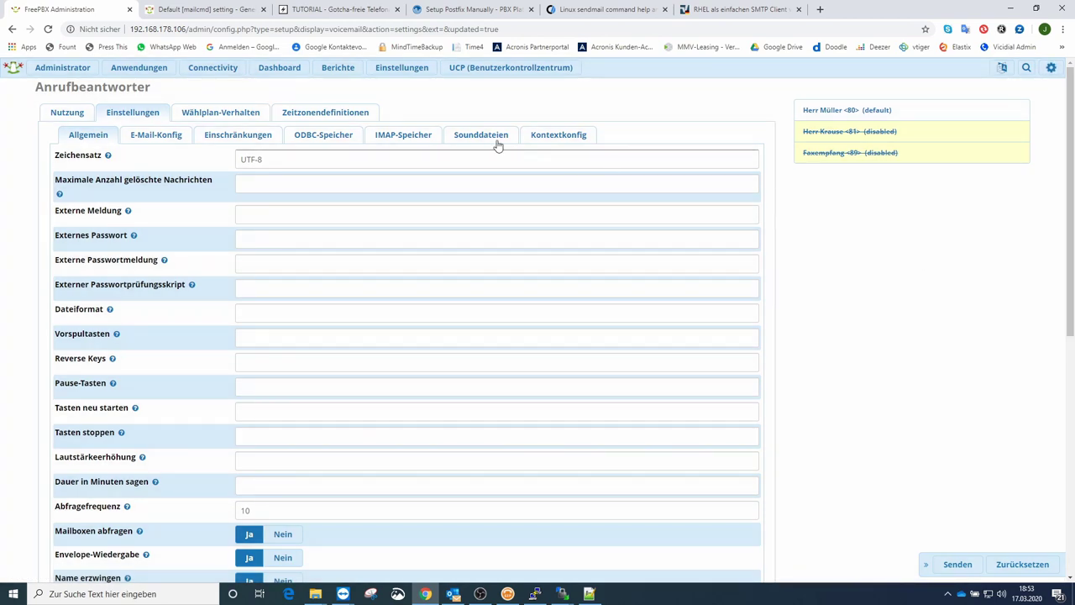
left_click(141, 71)
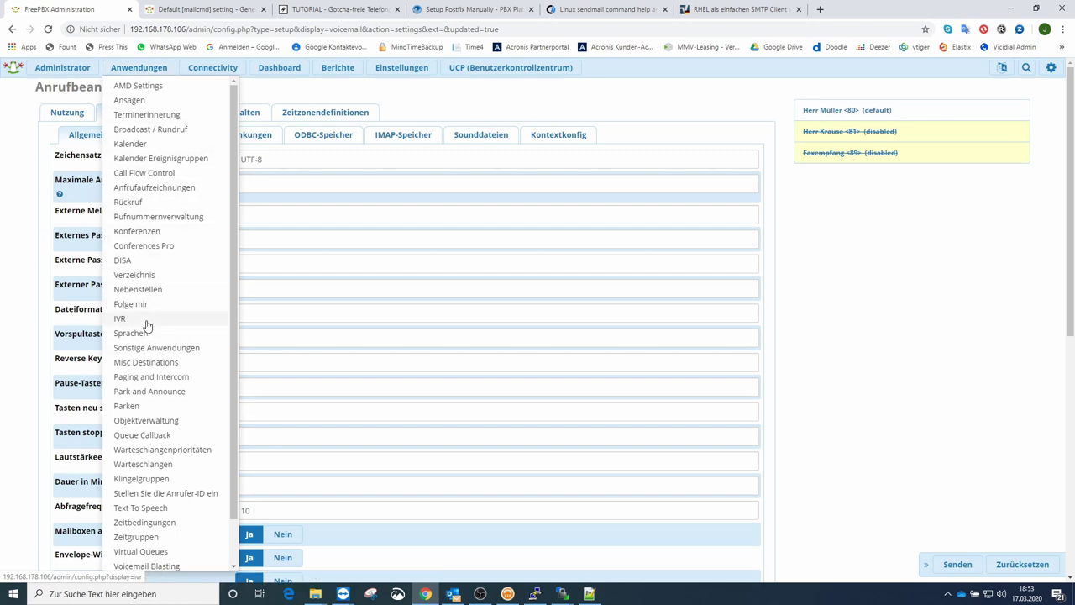
left_click(139, 290)
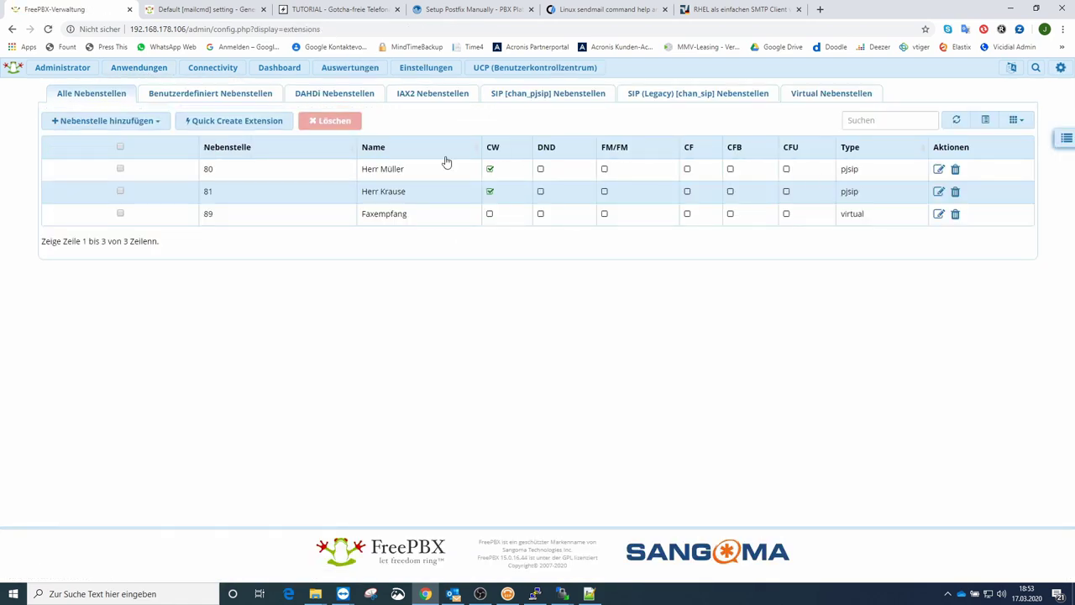
left_click(939, 170)
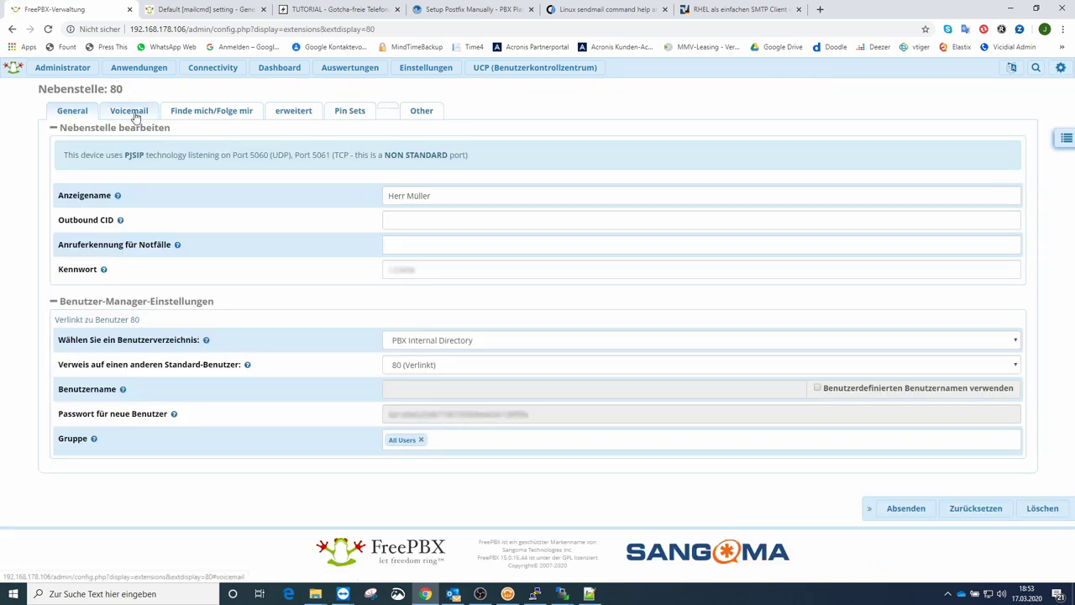
left_click(132, 112)
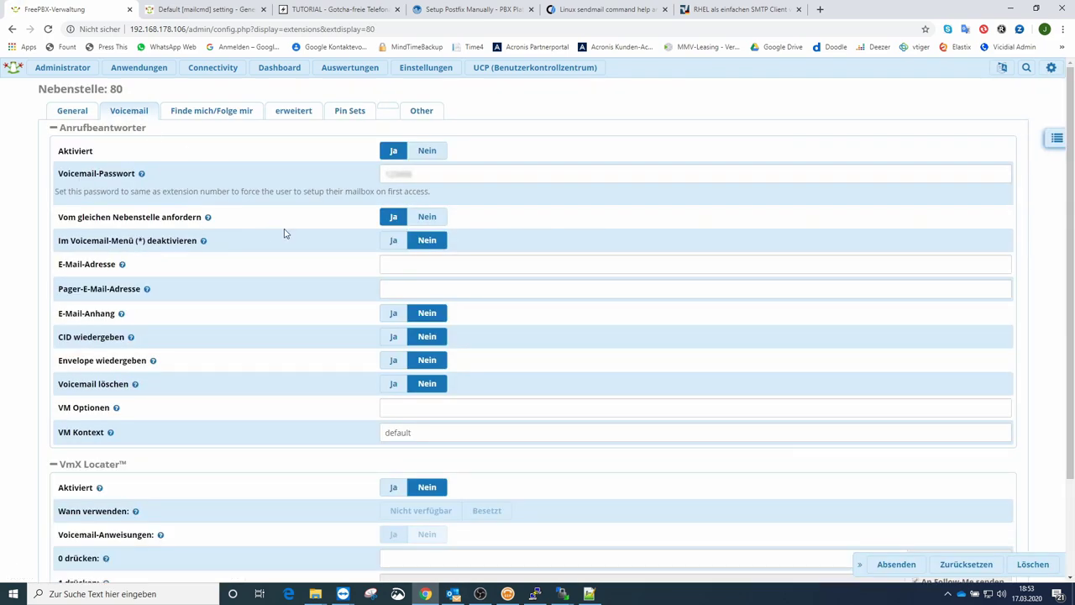
Step: Enable voicemail for extension 80 with a notification e-mail address, attachments on and deletion after sending
left_click(427, 151)
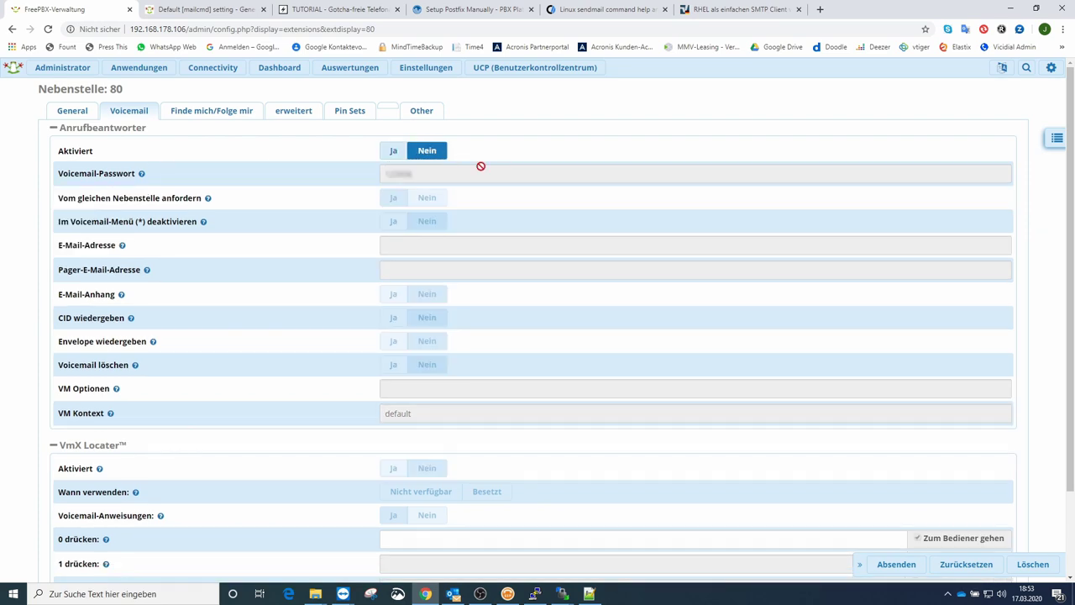
left_click(393, 151)
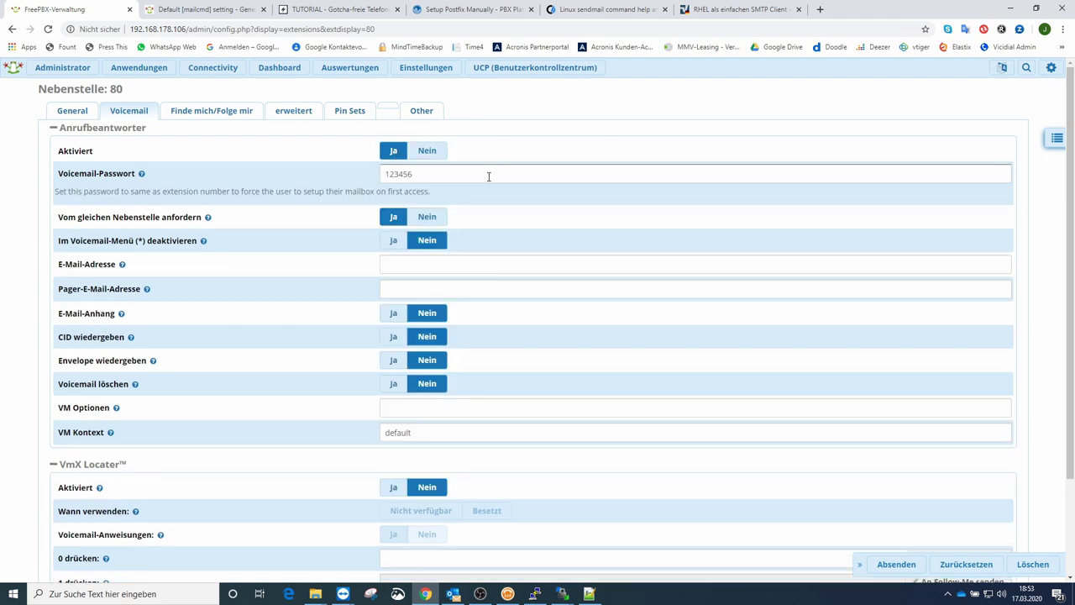
double_click(401, 173)
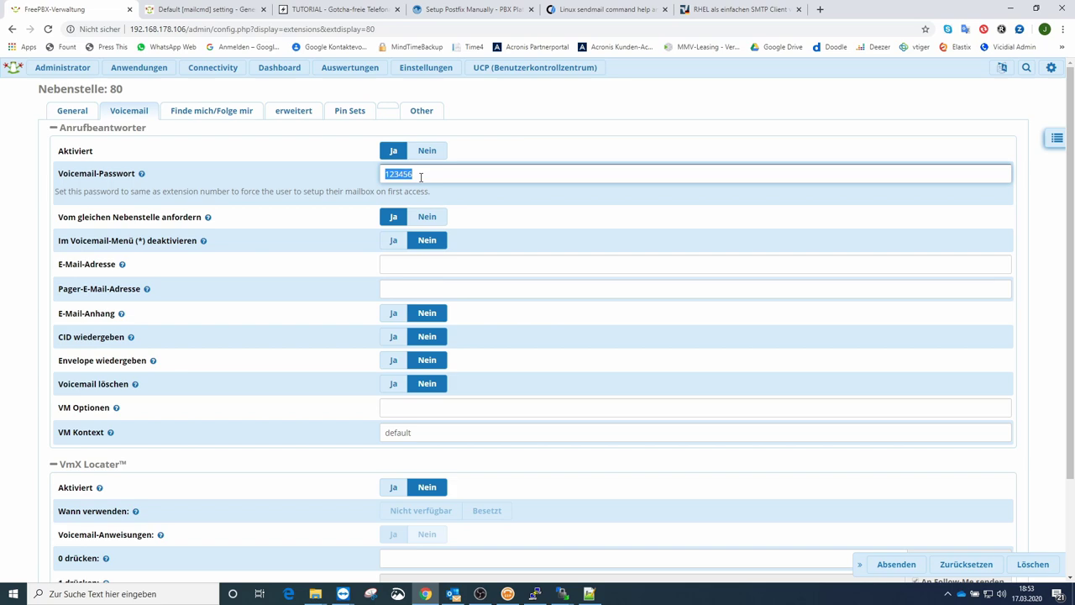
left_click(403, 262)
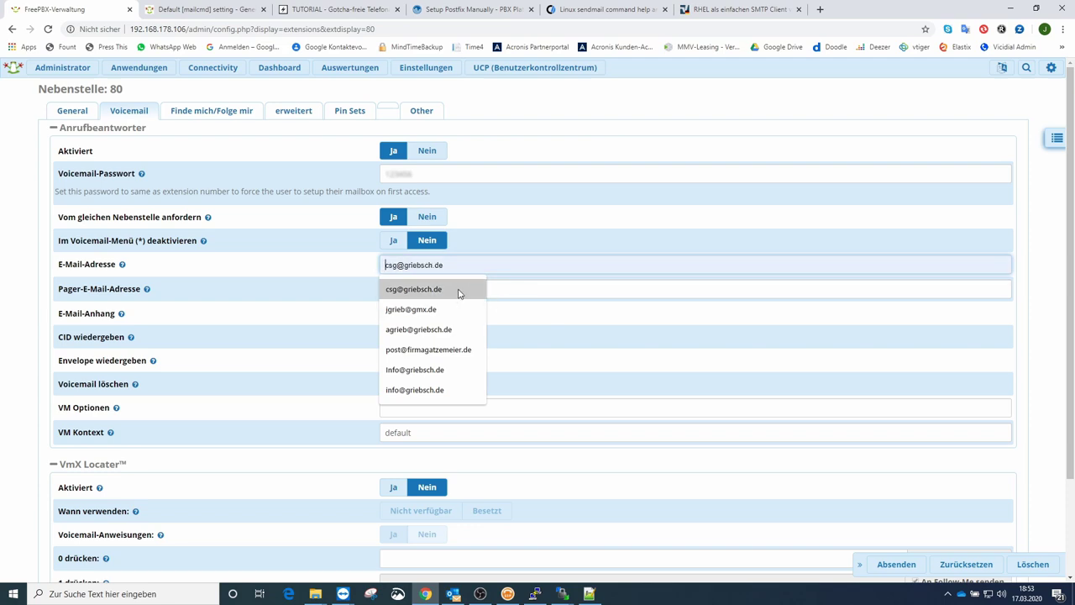
left_click(461, 288)
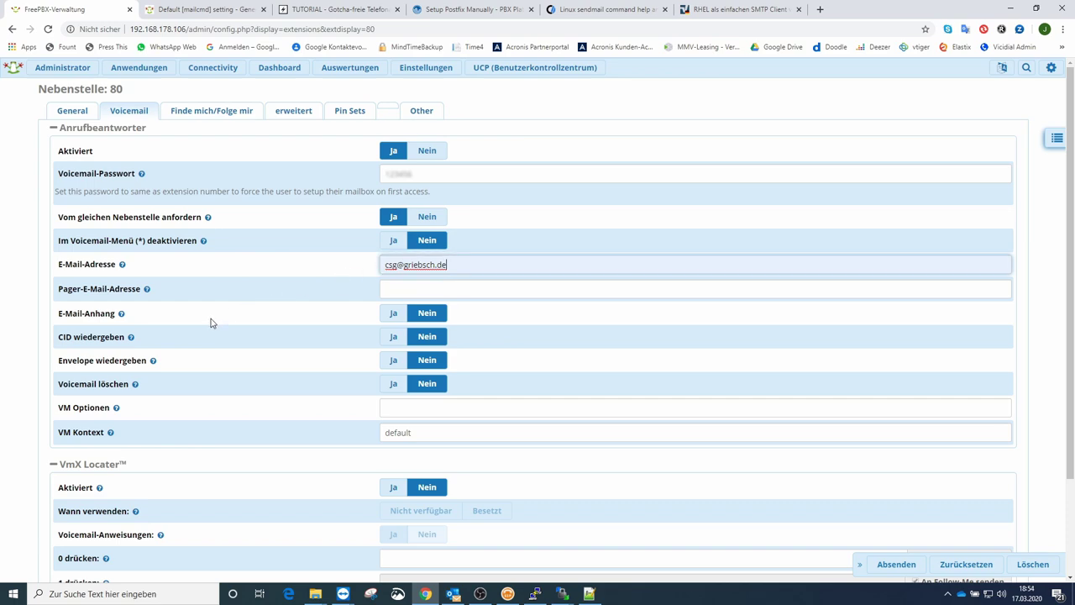
mouse_move(88, 314)
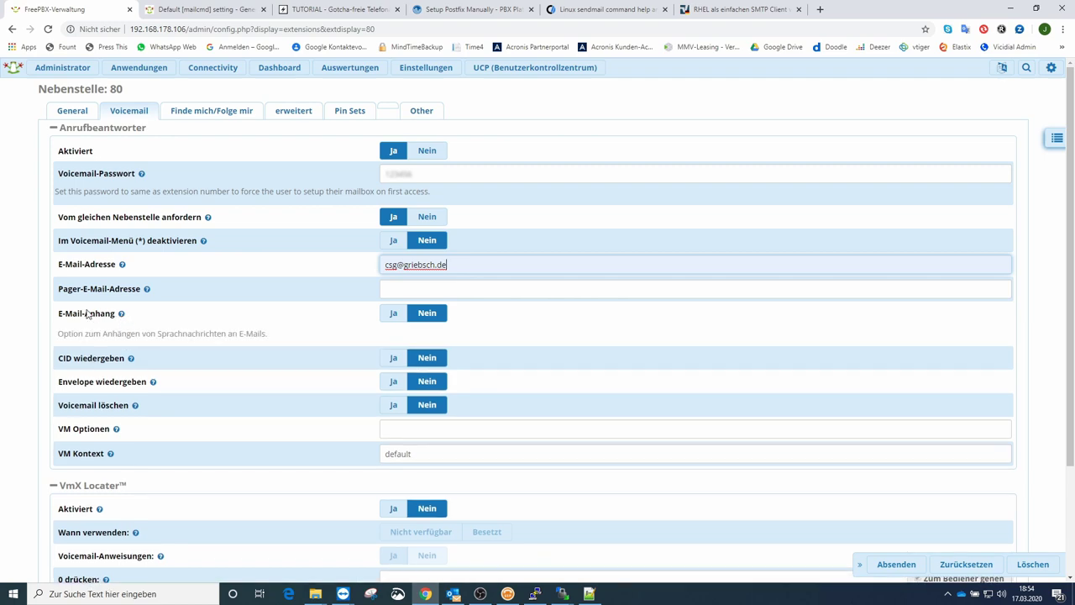
left_click(386, 317)
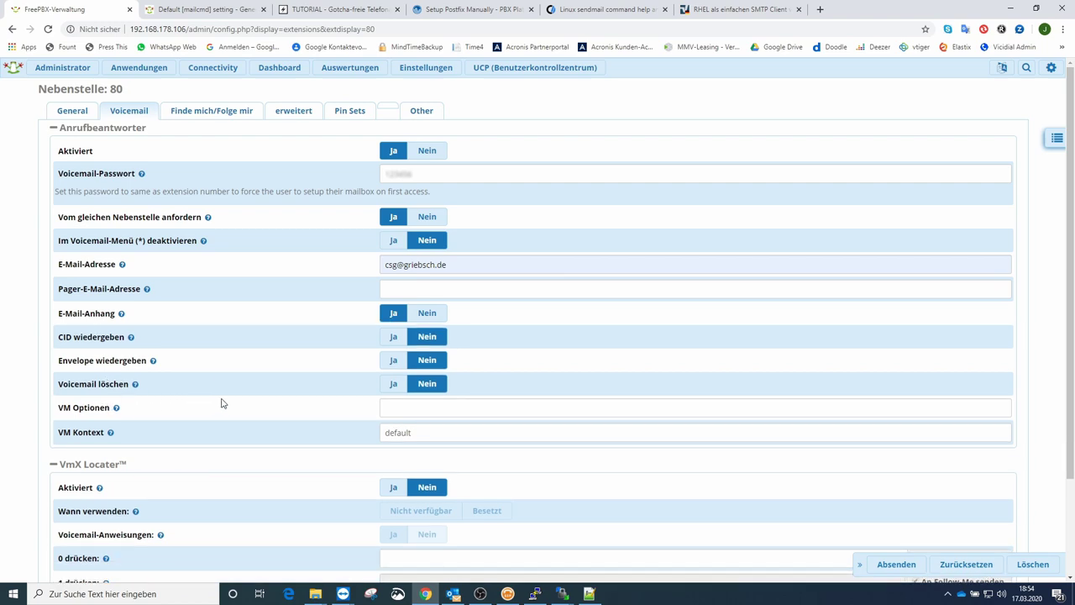
left_click(393, 385)
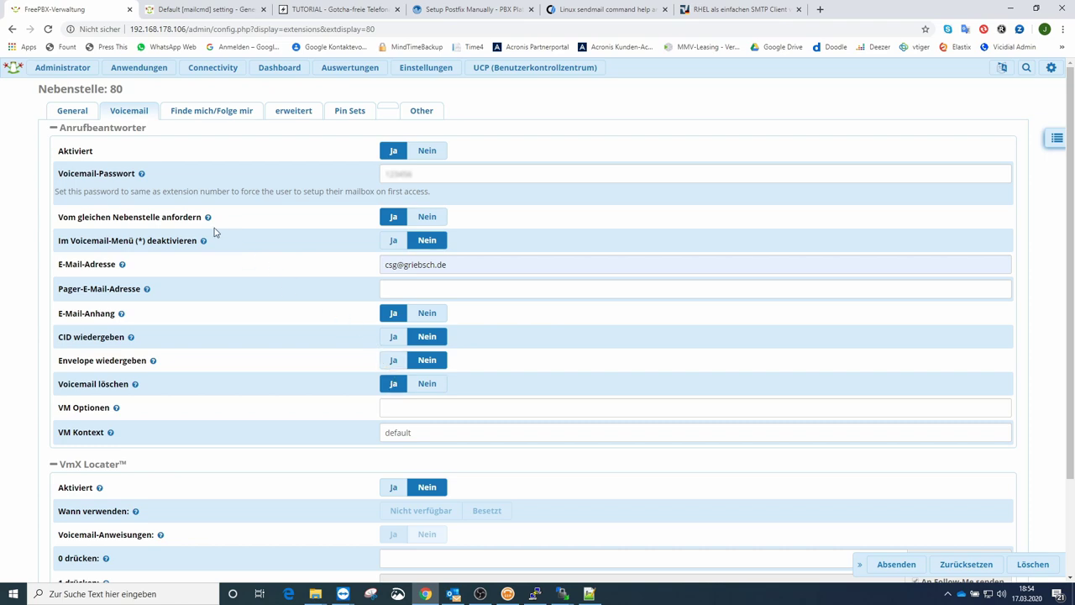
Step: Go to extension 80's advanced settings down to the Extension Options
left_click(294, 112)
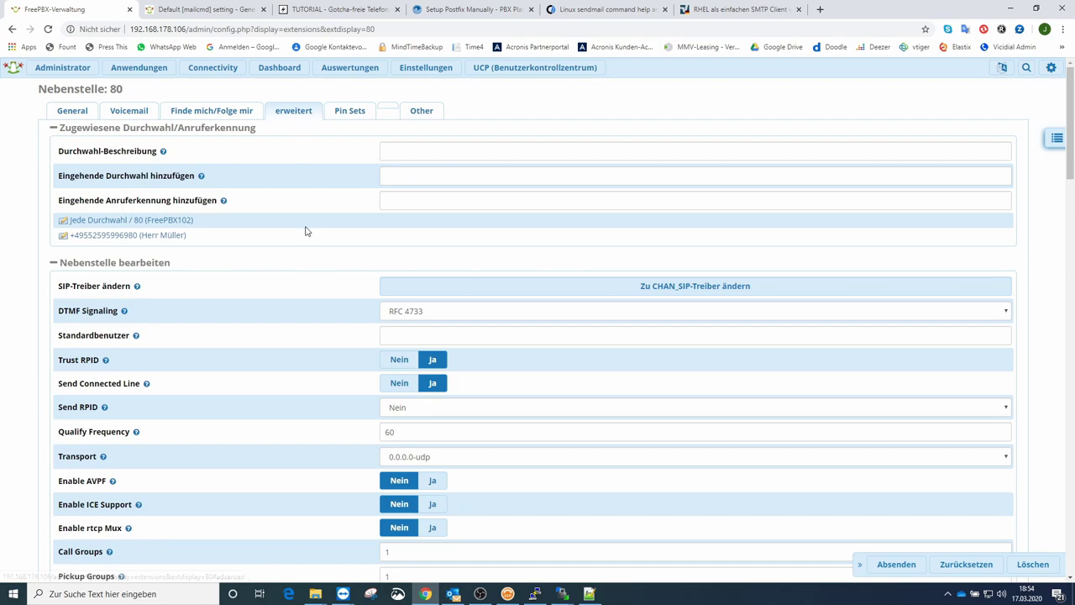
scroll(306, 232, "down", 5)
scroll(305, 234, "down", 3)
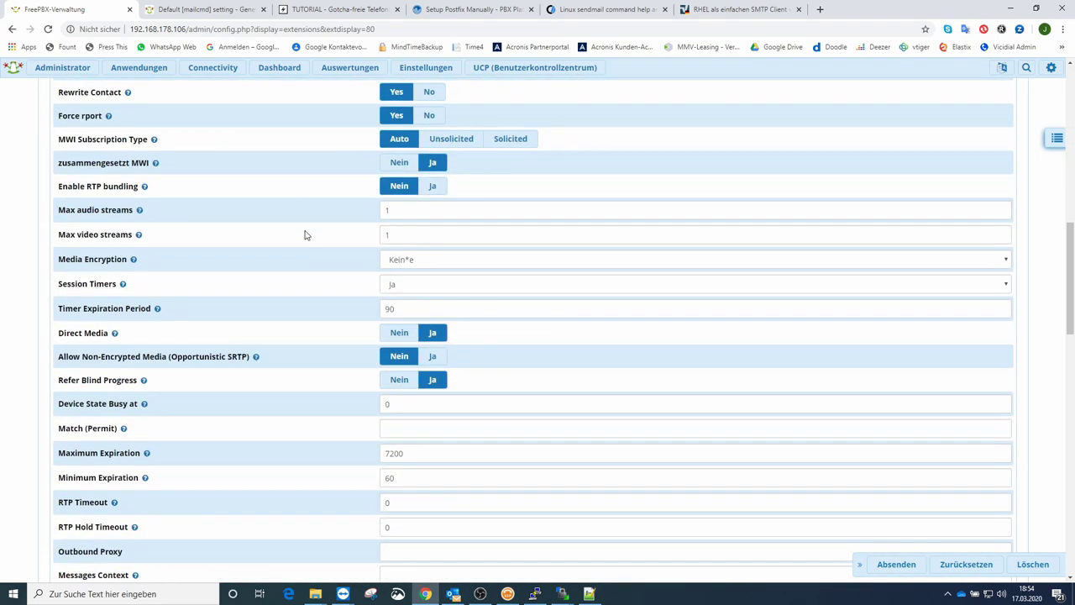
scroll(305, 234, "down", 3)
scroll(305, 233, "down", 3)
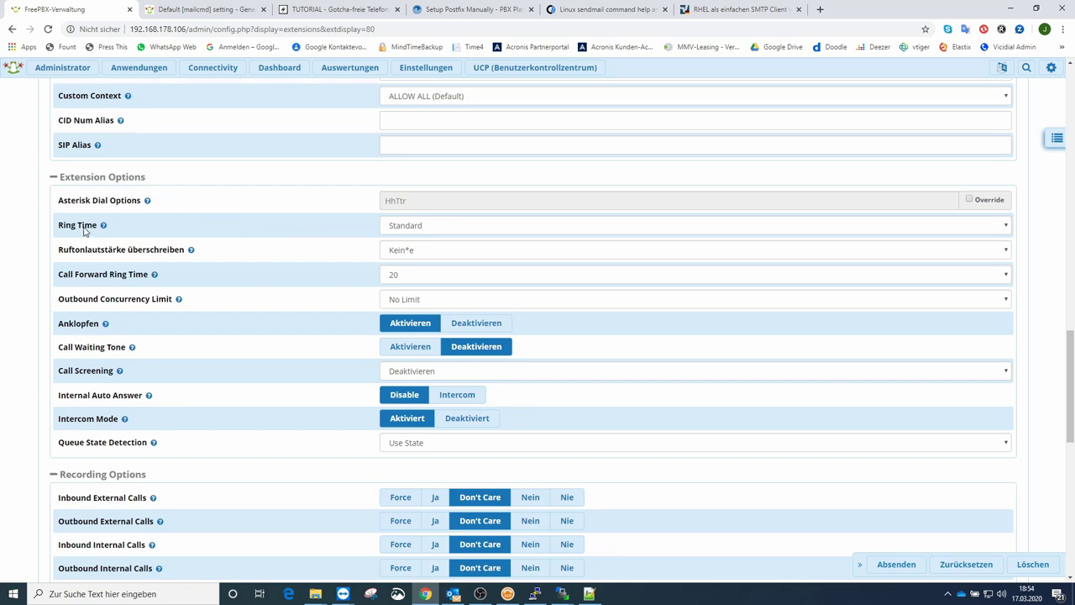
mouse_move(103, 227)
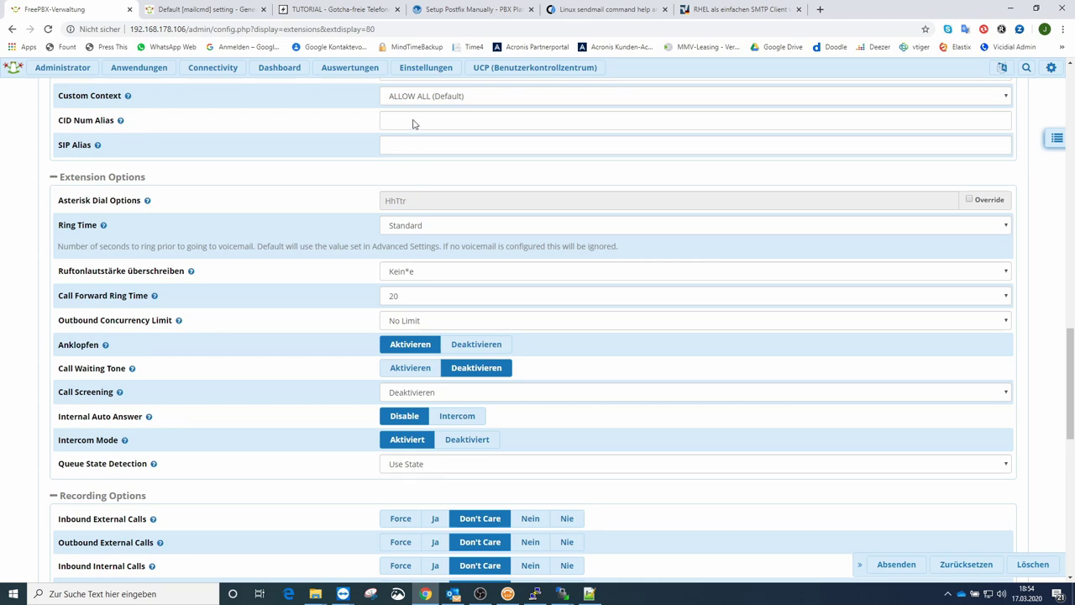
left_click(426, 67)
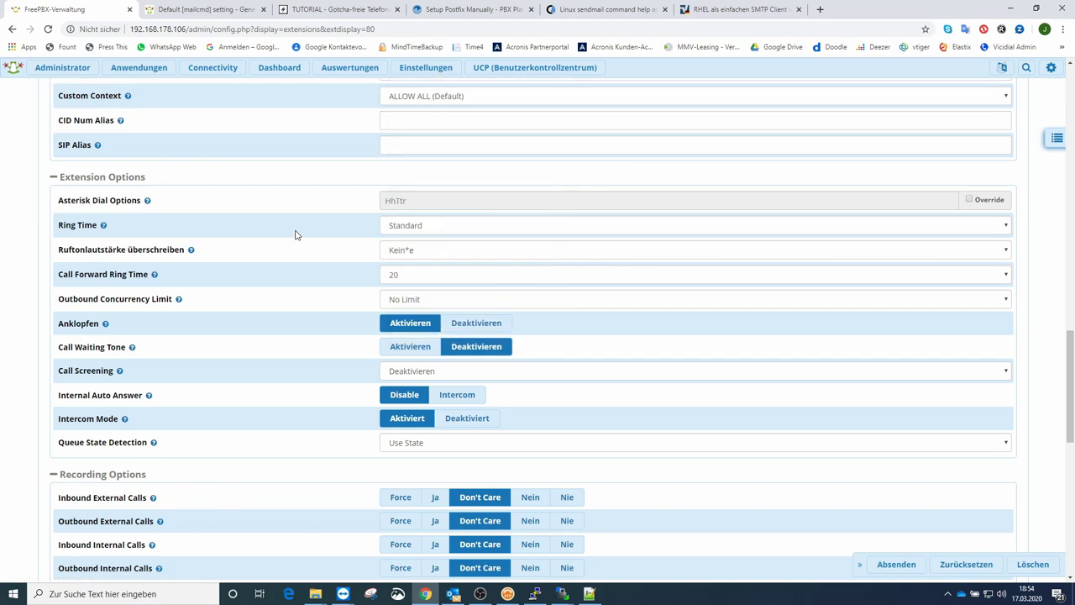
Step: Set Ring Time to 1 second, submit extension 80 and apply the configuration
left_click(410, 226)
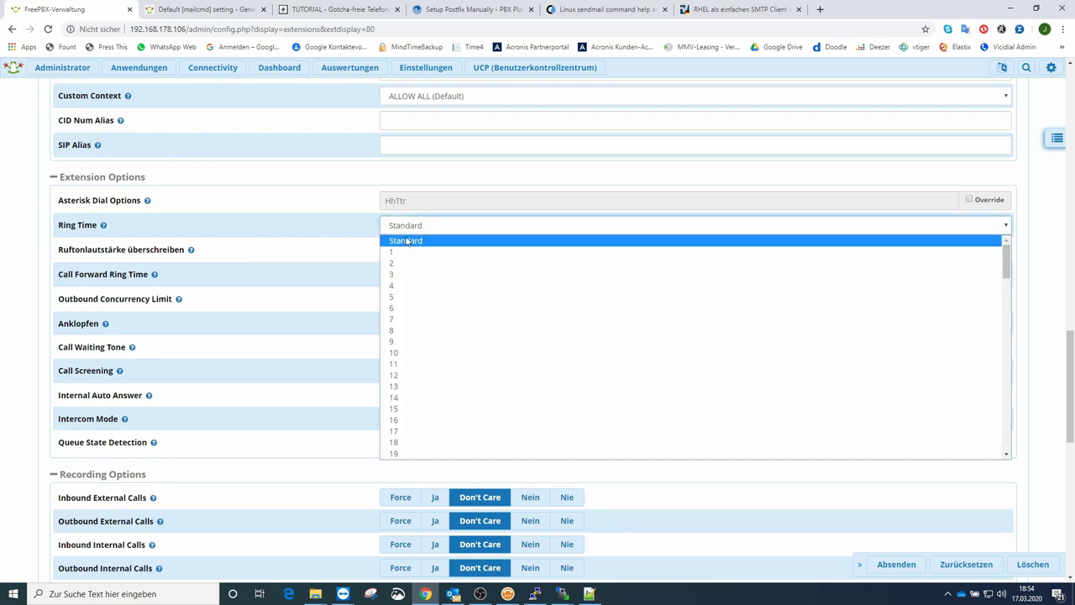
left_click(396, 251)
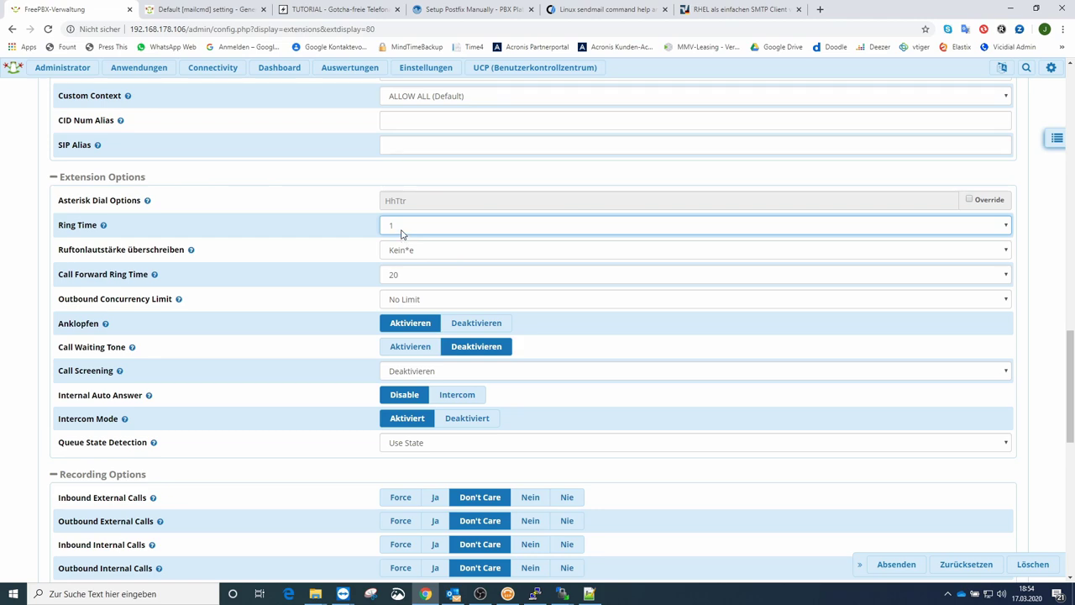
left_click(894, 565)
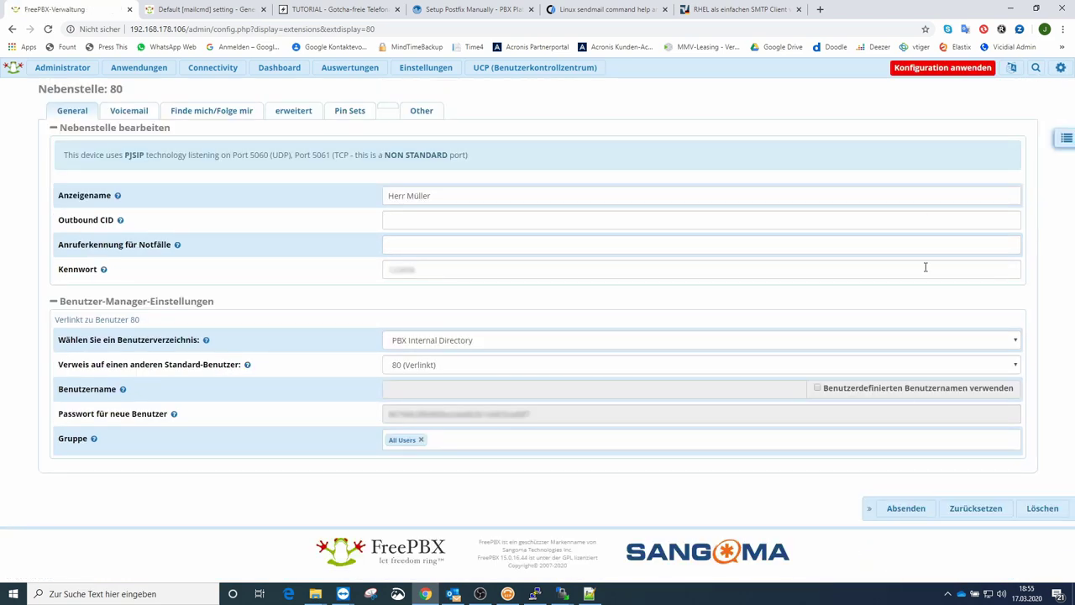
left_click(955, 68)
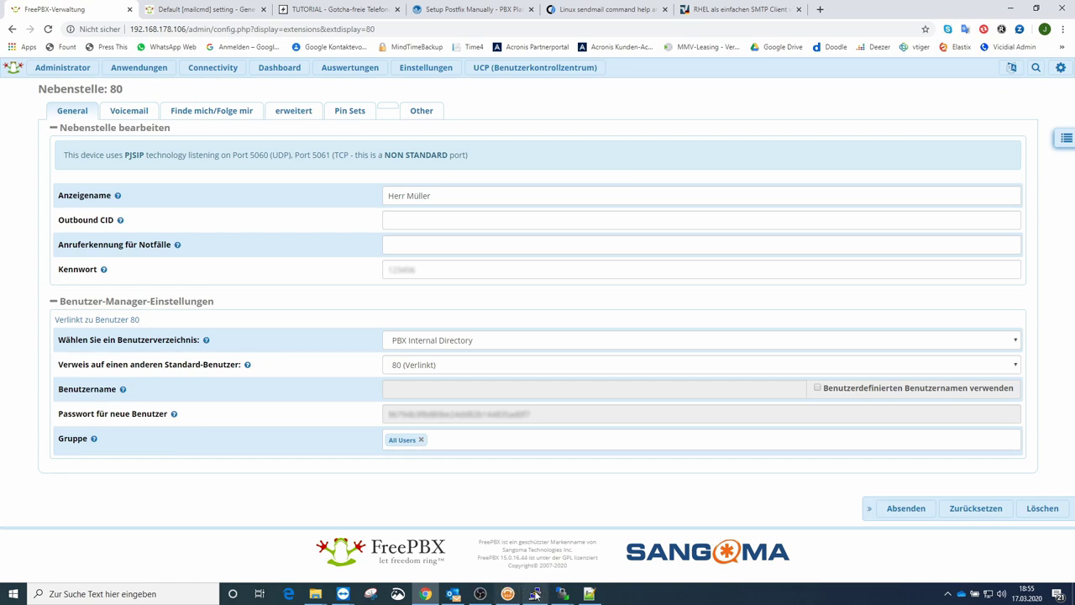
Step: Call the PBX number back from the phone's recent calls on speaker via TeamViewer, then hang up
mouse_move(344, 594)
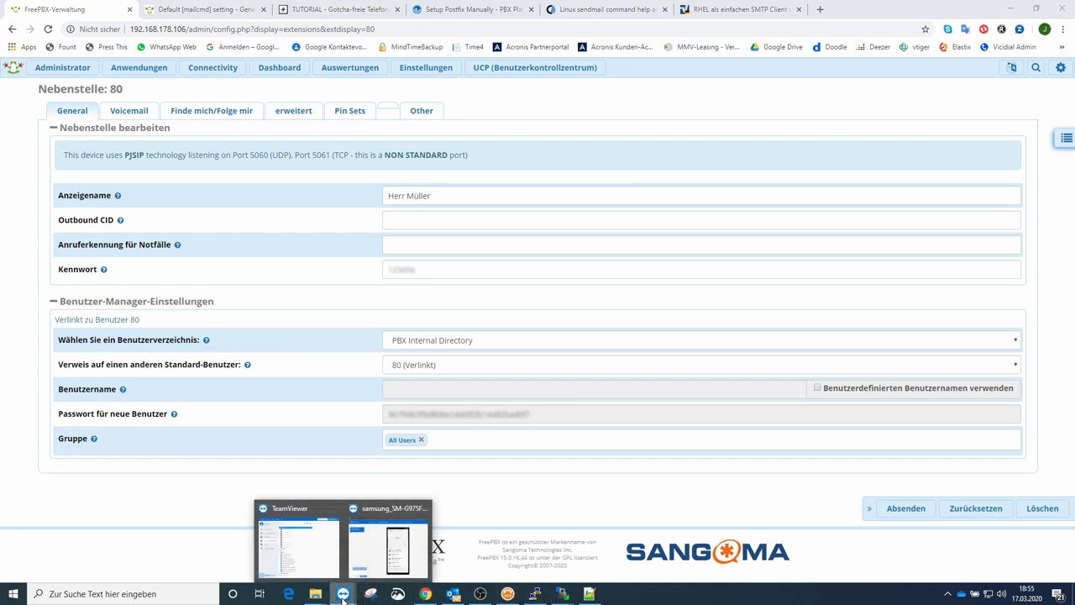
left_click(406, 524)
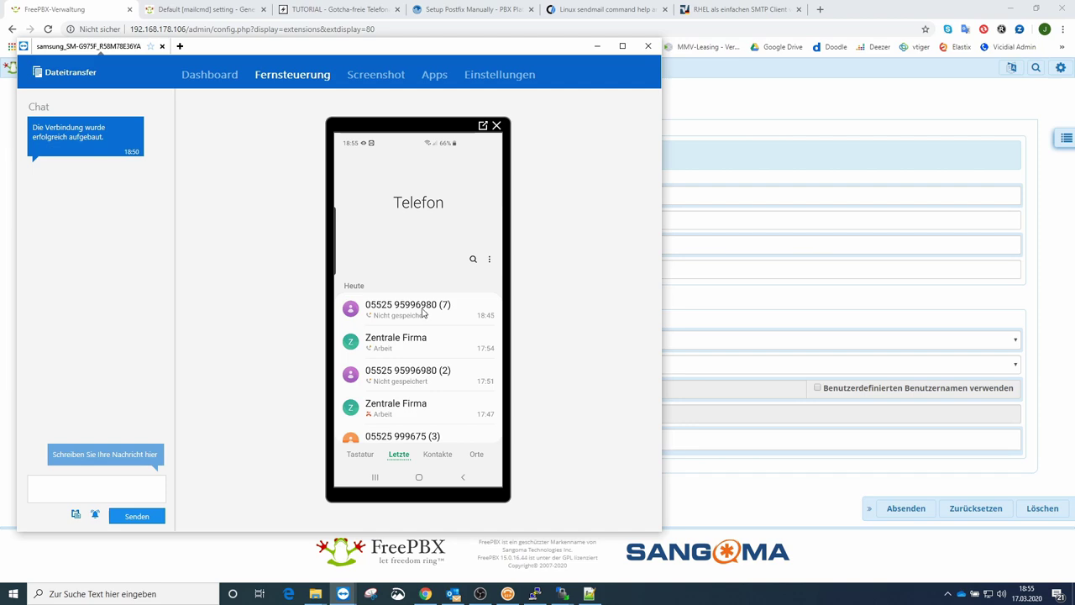
left_click(426, 312)
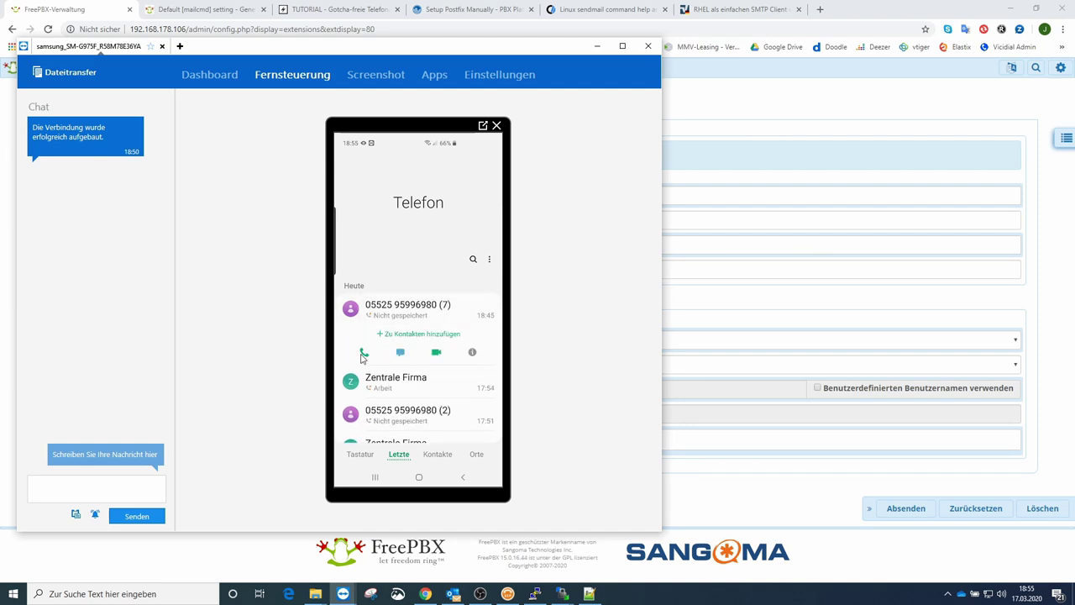
left_click(364, 352)
left_click(386, 385)
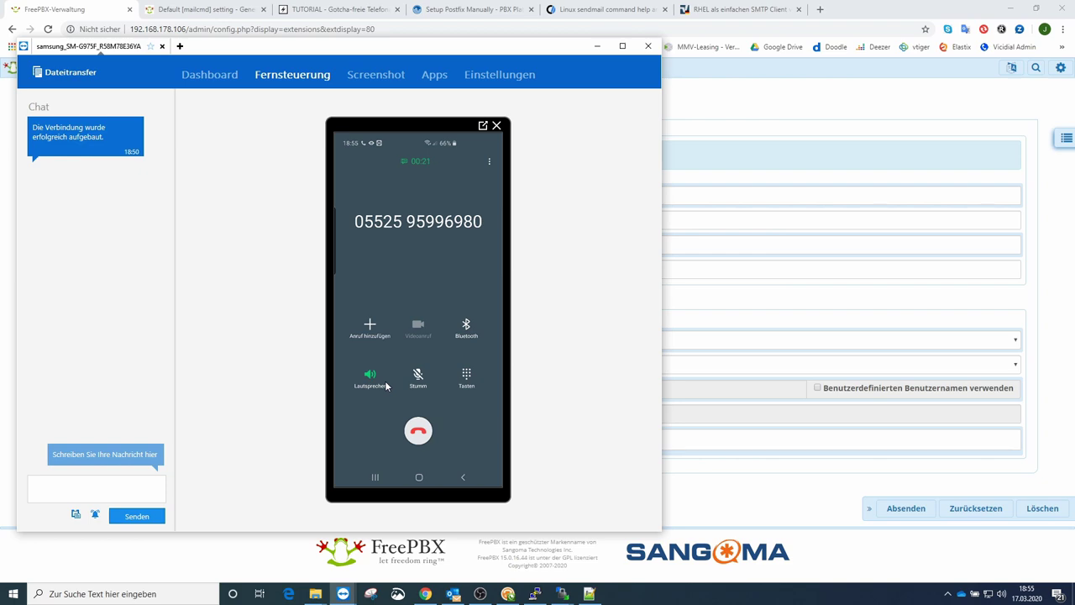
left_click(419, 432)
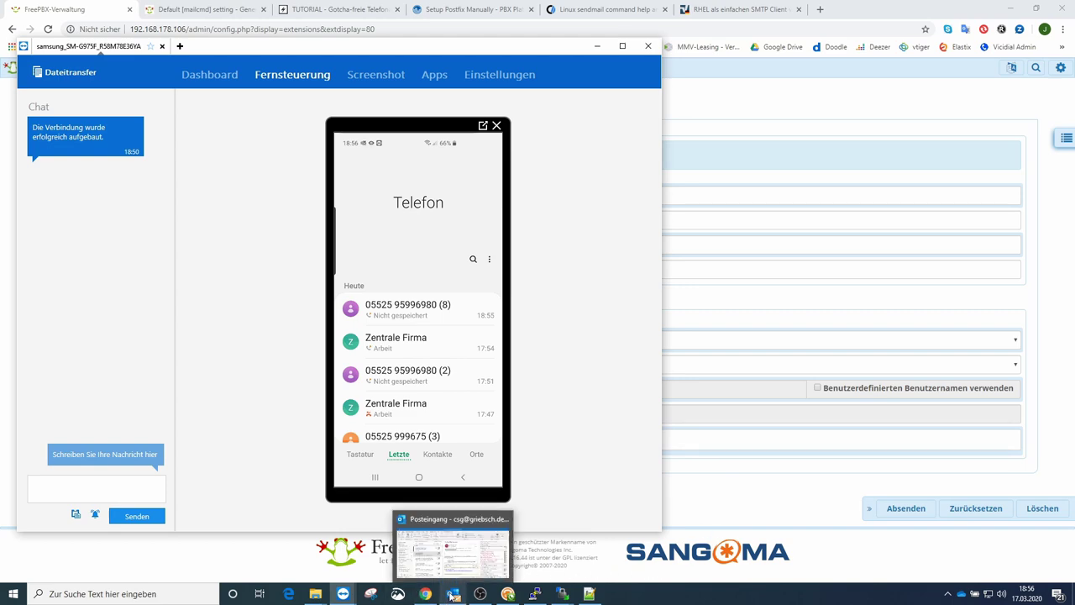
Step: Open the newest FreePBX Phone System voicemail e-mail in Outlook and play its WAV attachment
left_click(452, 595)
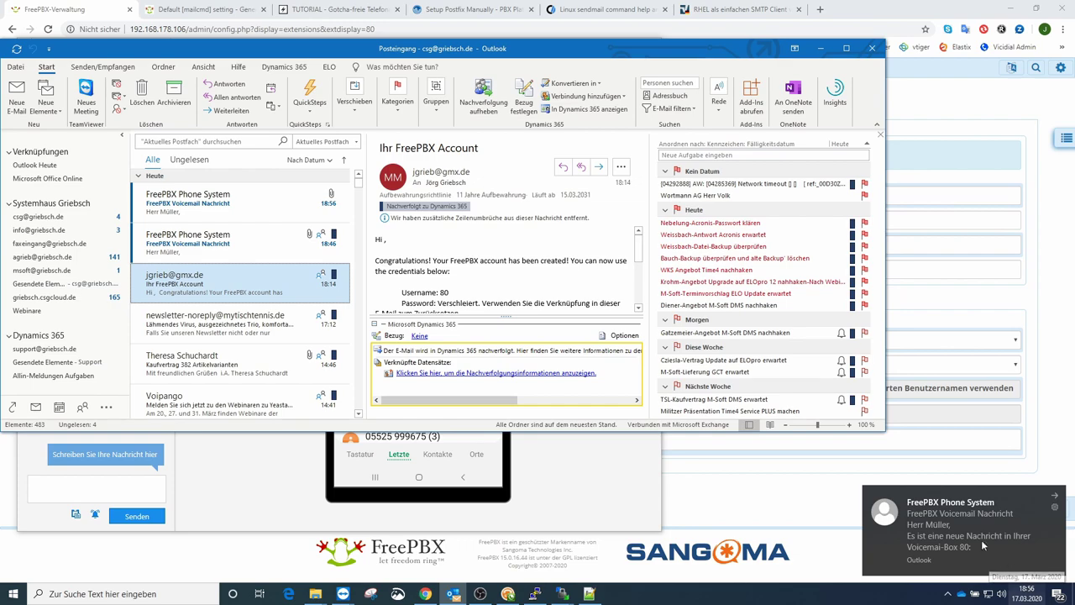
left_click(267, 205)
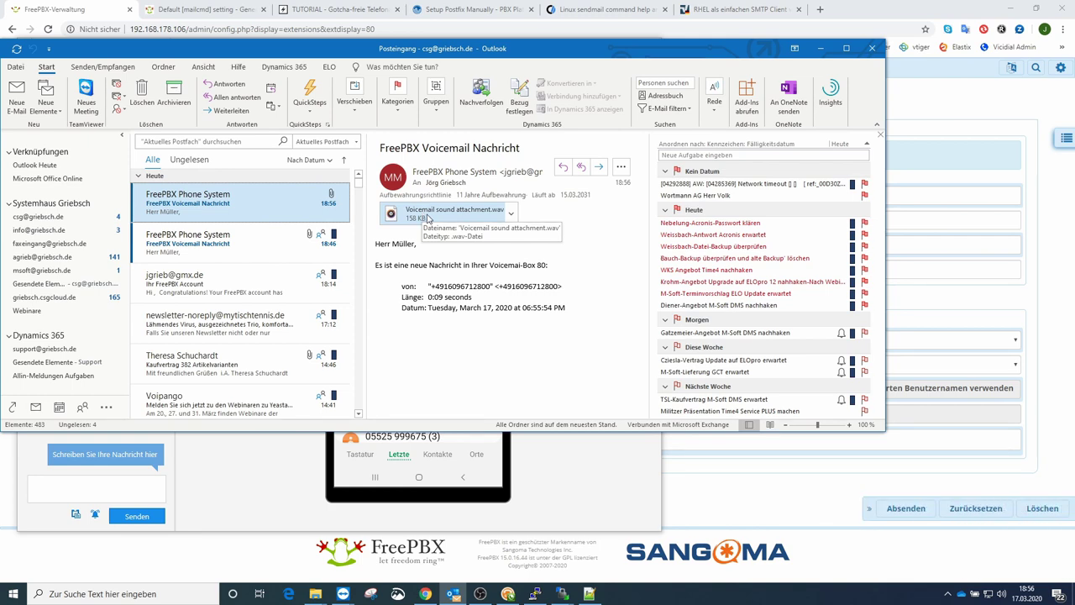
double_click(428, 218)
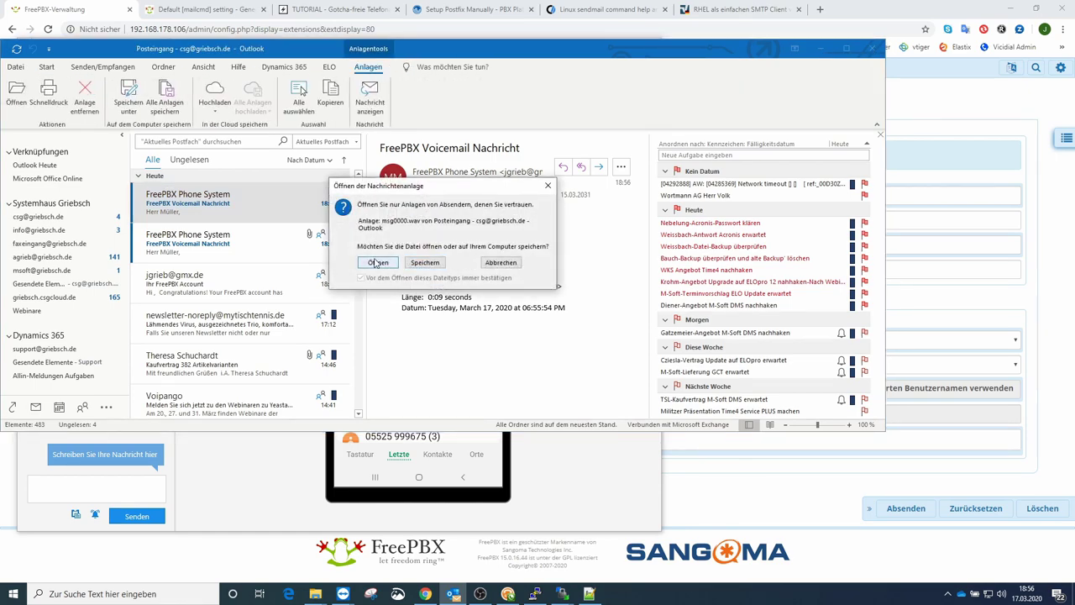
left_click(376, 262)
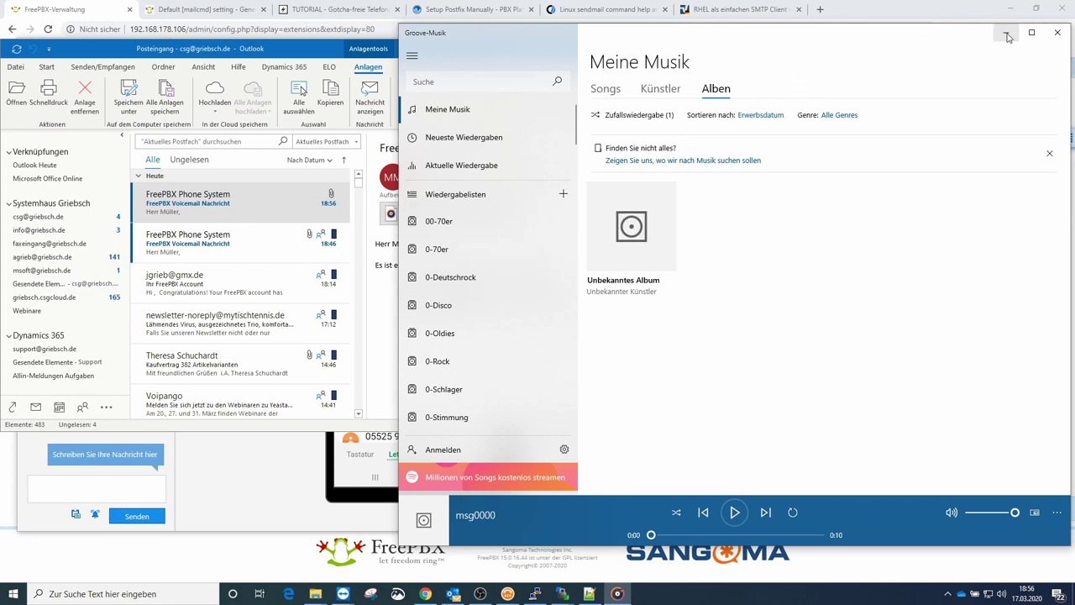
Step: Close Groove Music after the voicemail recording has played
left_click(1057, 33)
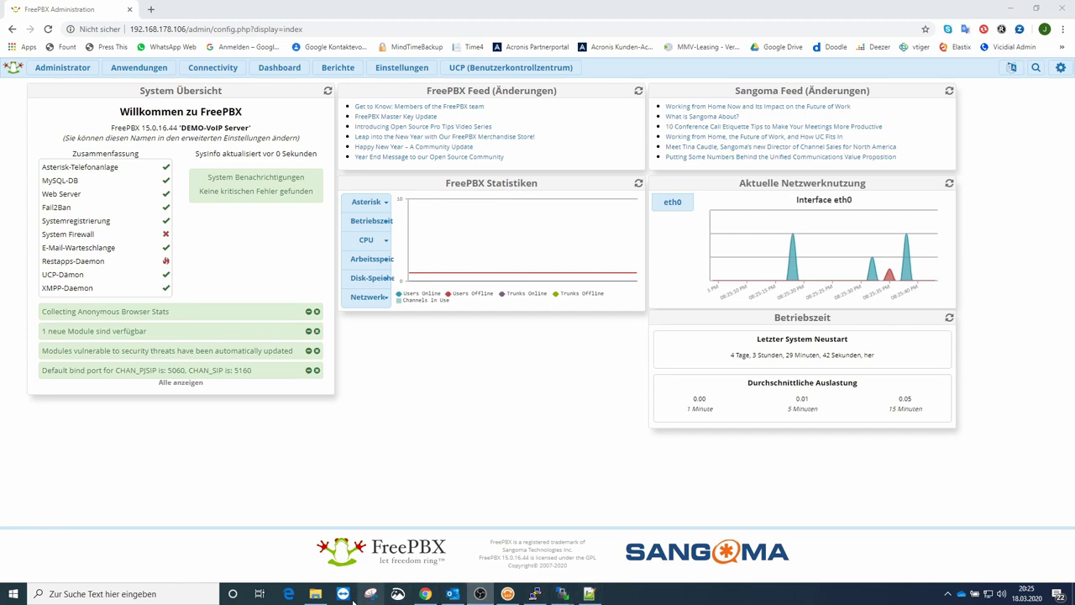
Step: Play VM-besetzt.wav and VM-unerreichbar.wav from U:\Voicemail, then close Groove Music
left_click(315, 594)
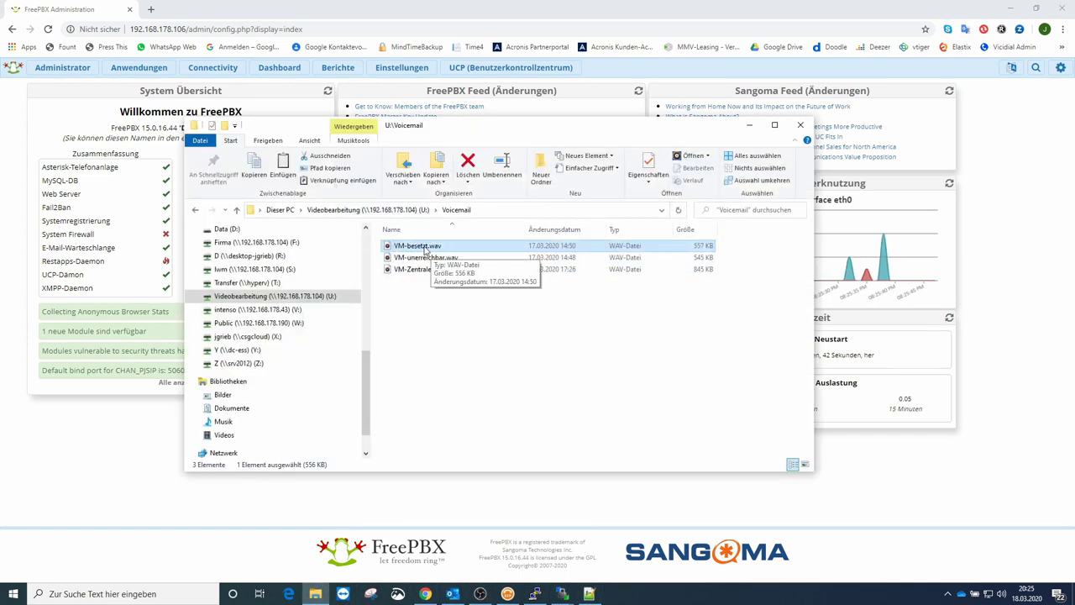
double_click(426, 247)
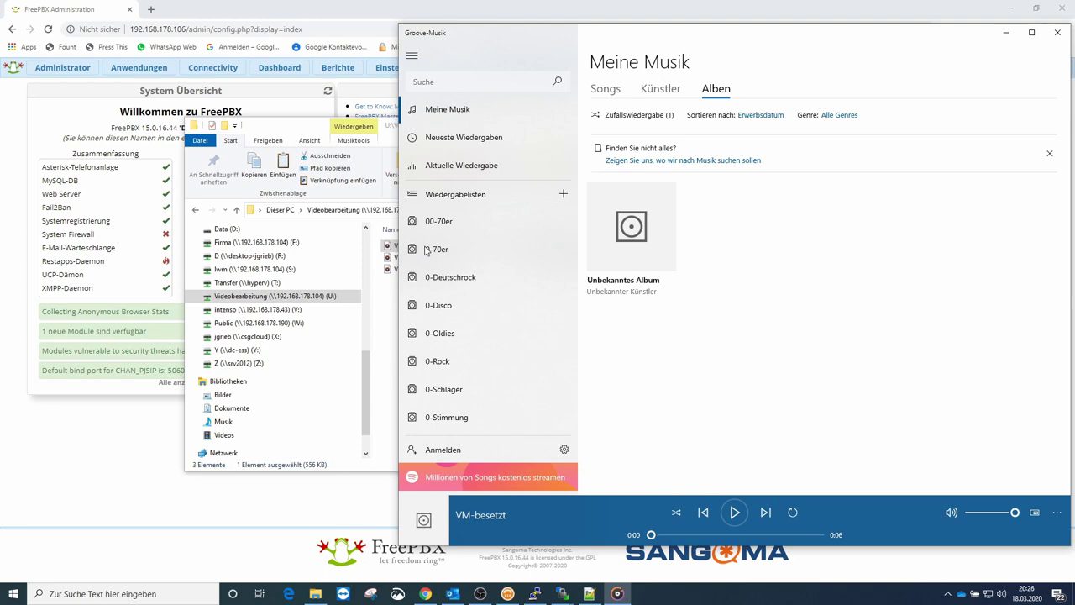
left_click(386, 341)
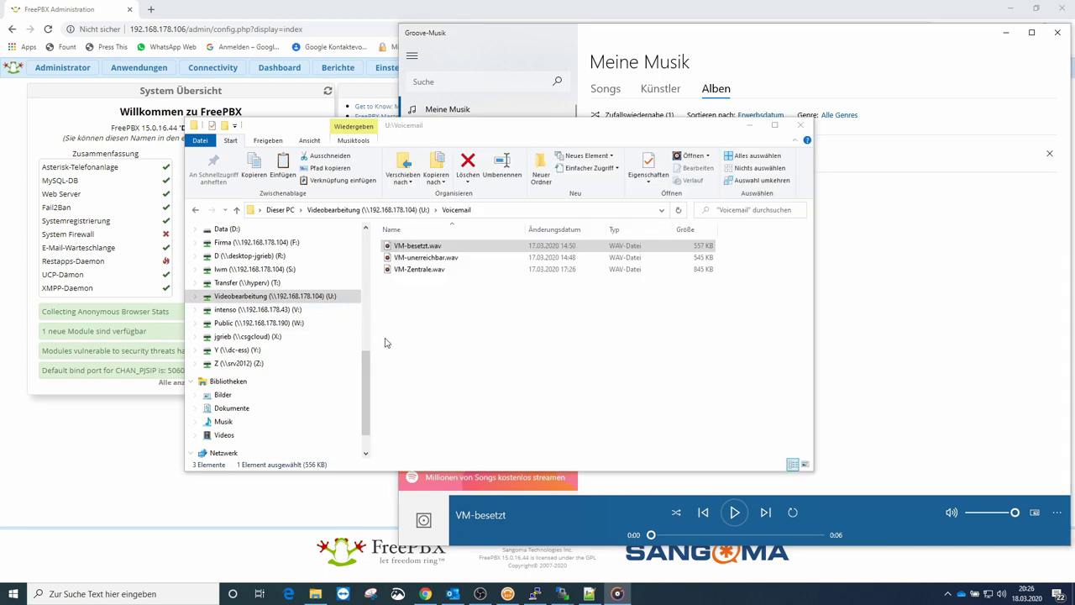
double_click(417, 258)
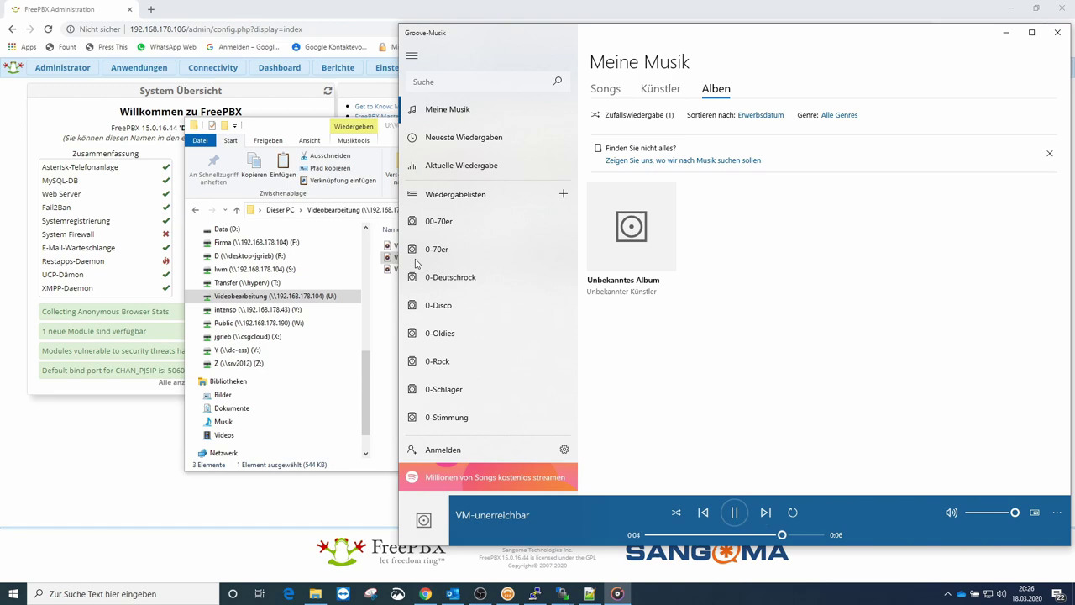
left_click(384, 317)
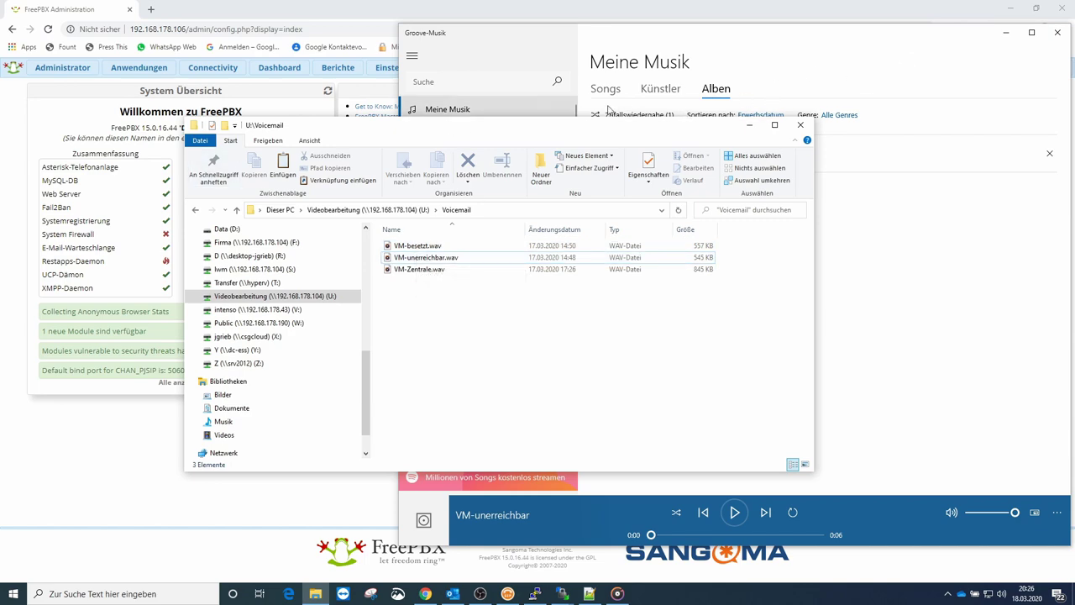
left_click(1057, 32)
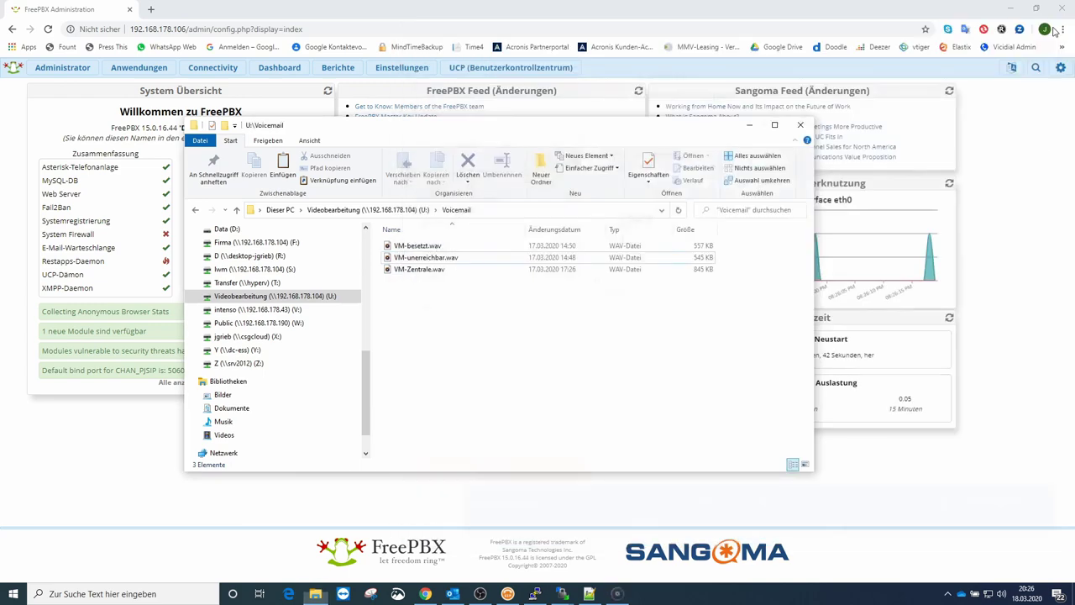
Step: Log into the FreePBX User Control Panel with username 80 and the user's password
left_click(456, 67)
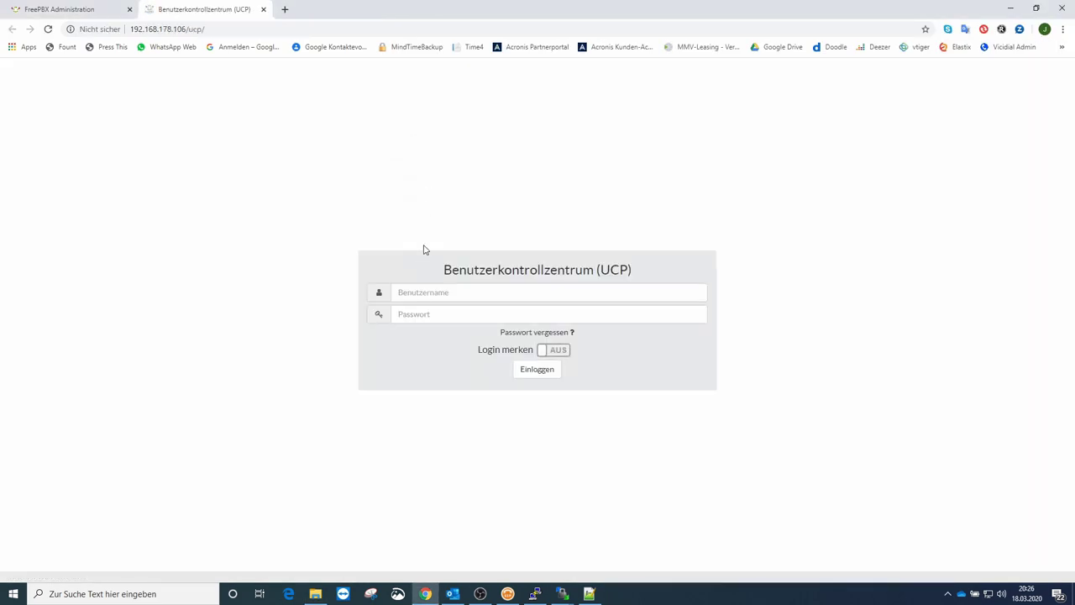
left_click(413, 296)
type("80")
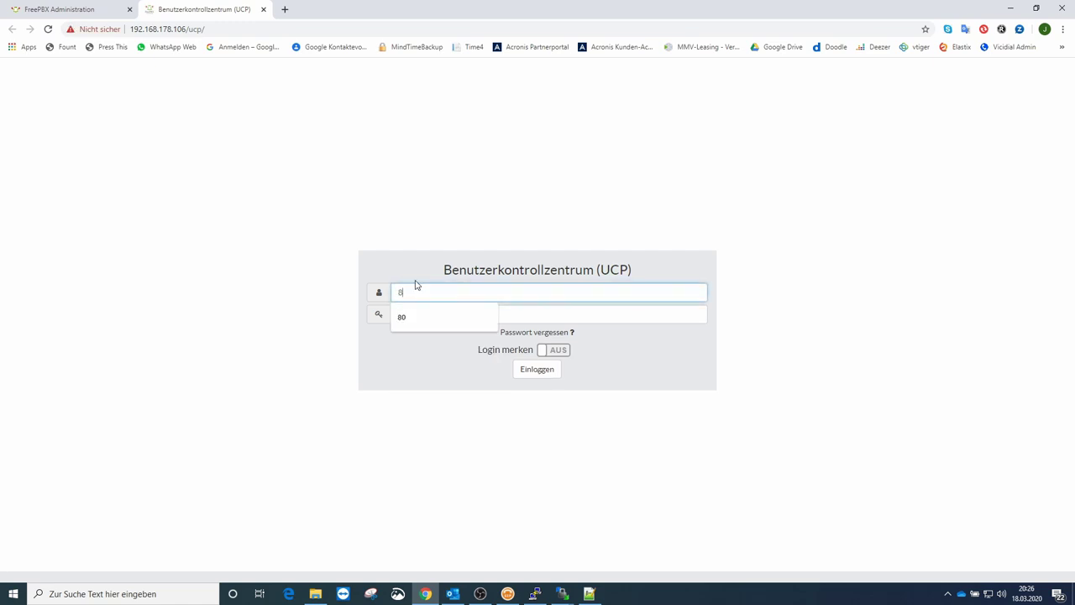
left_click(399, 316)
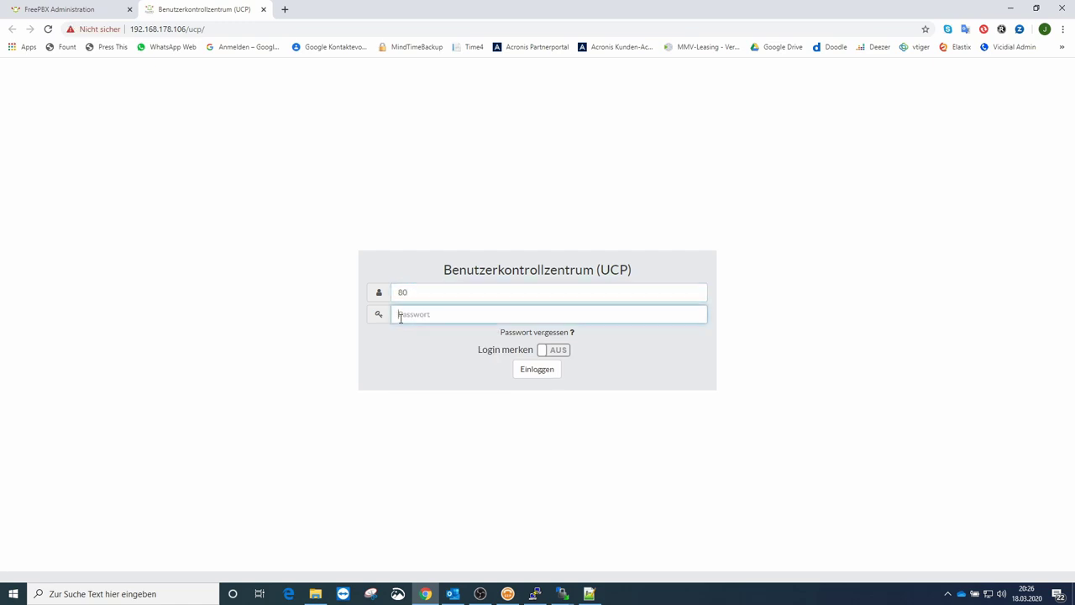
type("••••••")
left_click(532, 367)
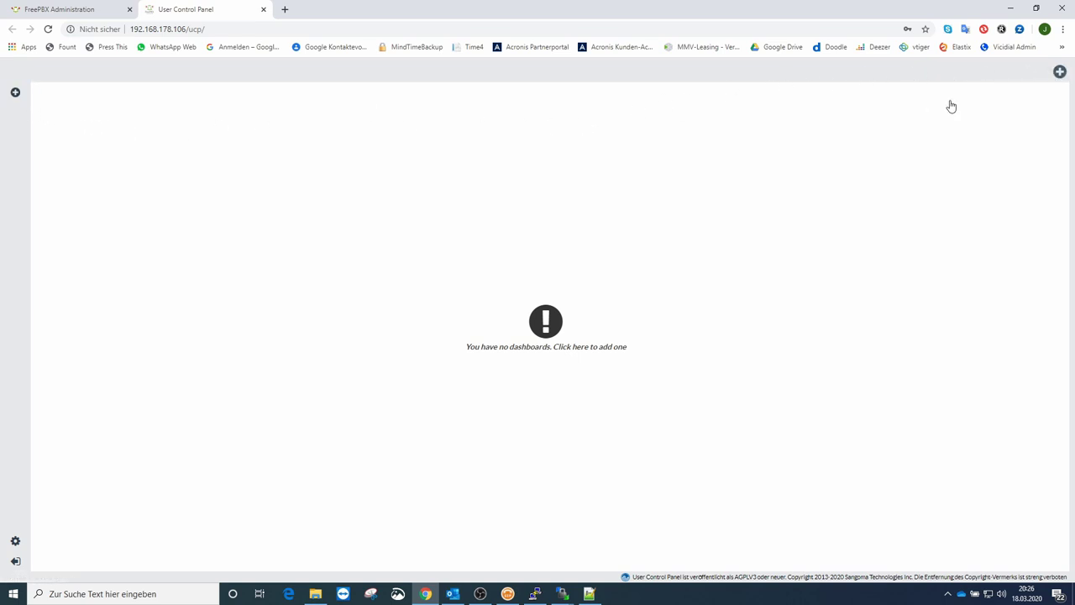
Step: Create a new UCP dashboard named 'Anrufbeantworter'
left_click(1059, 73)
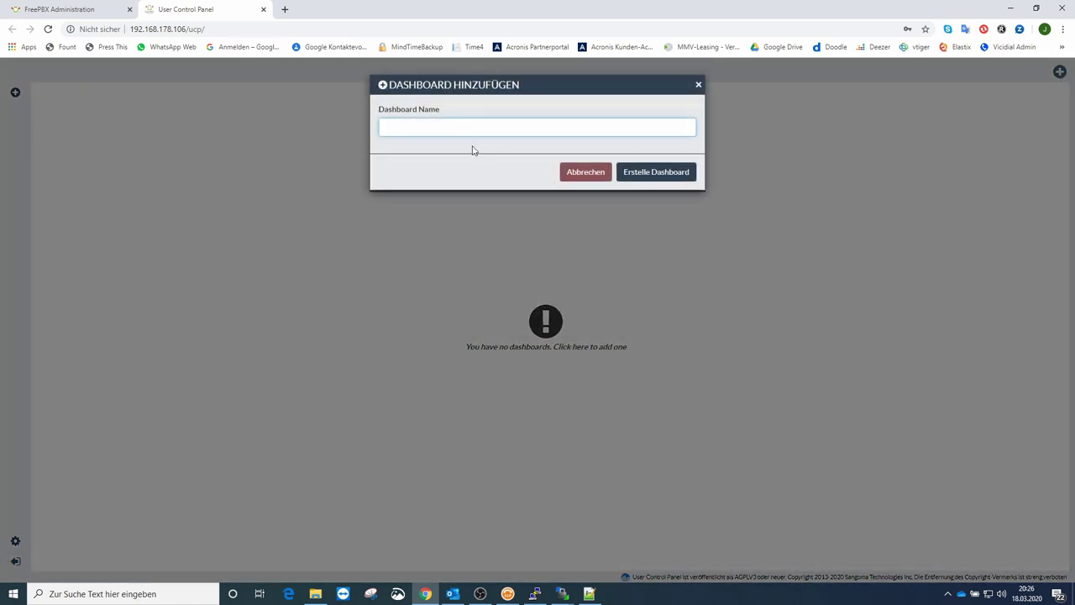
type("Anrufbeantworter")
left_click(638, 174)
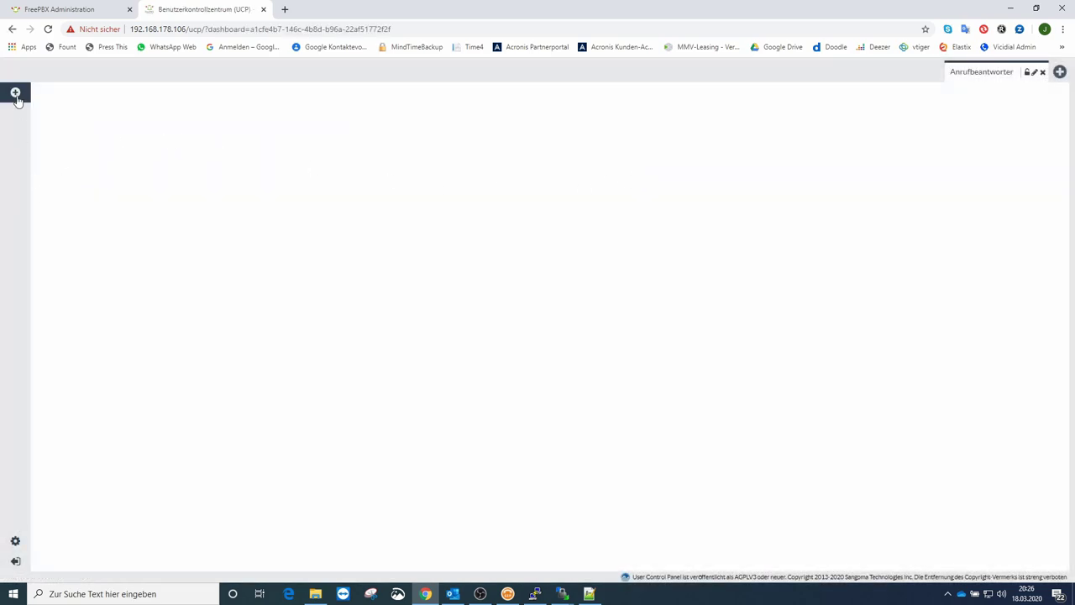
Step: Add the extension's voicemail widget from the Anrufbeantworter widget category
left_click(15, 93)
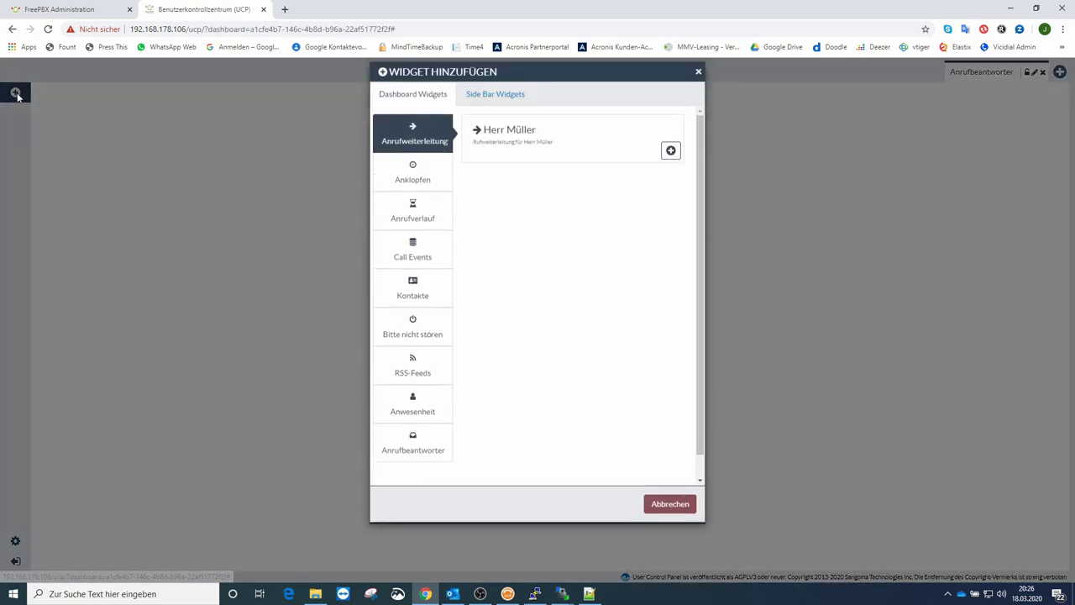
left_click(401, 453)
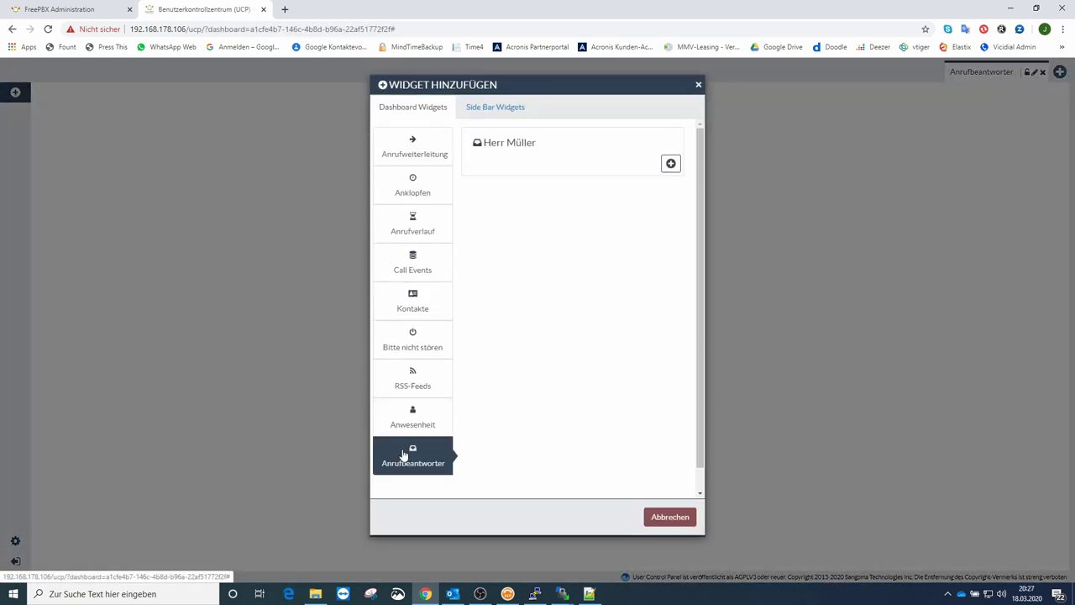
left_click(671, 164)
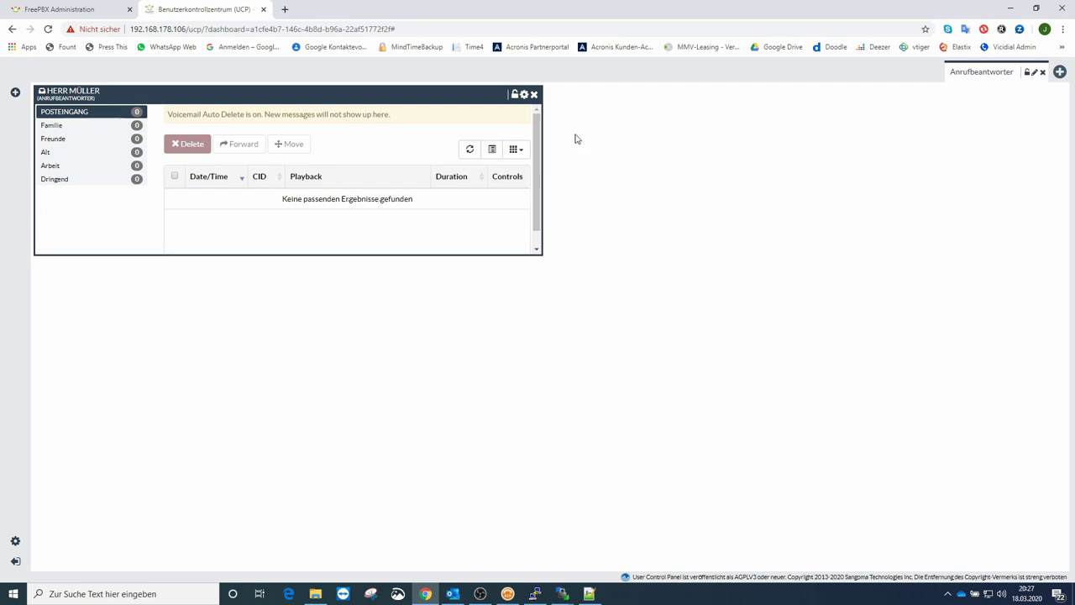
Step: Upload VM-unerreichbar.wav from U:\Voicemail as the Unavailable greeting
left_click(524, 95)
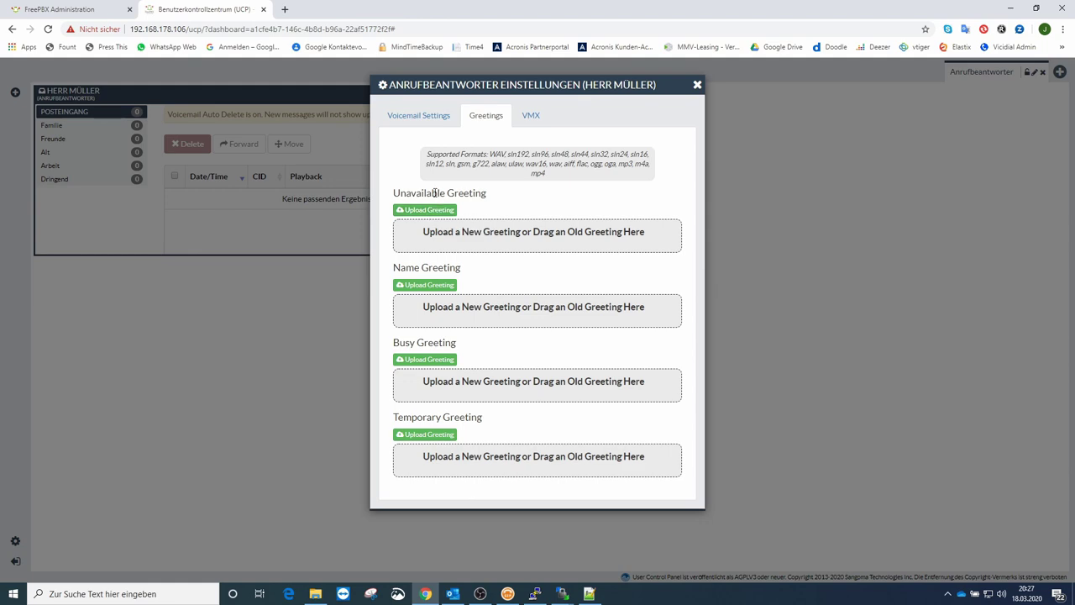
left_click(430, 211)
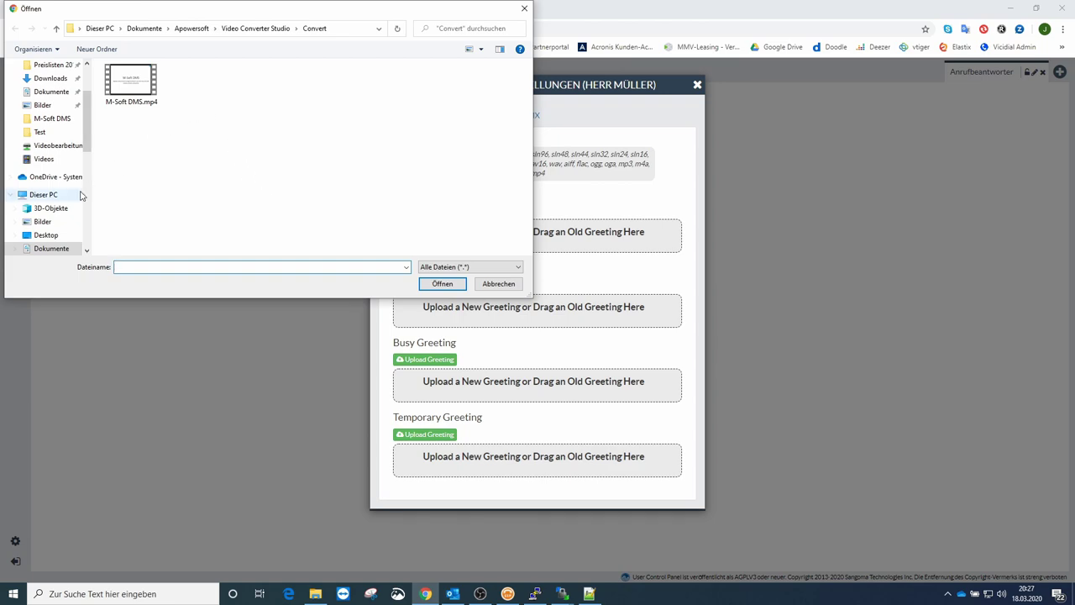
left_click(57, 145)
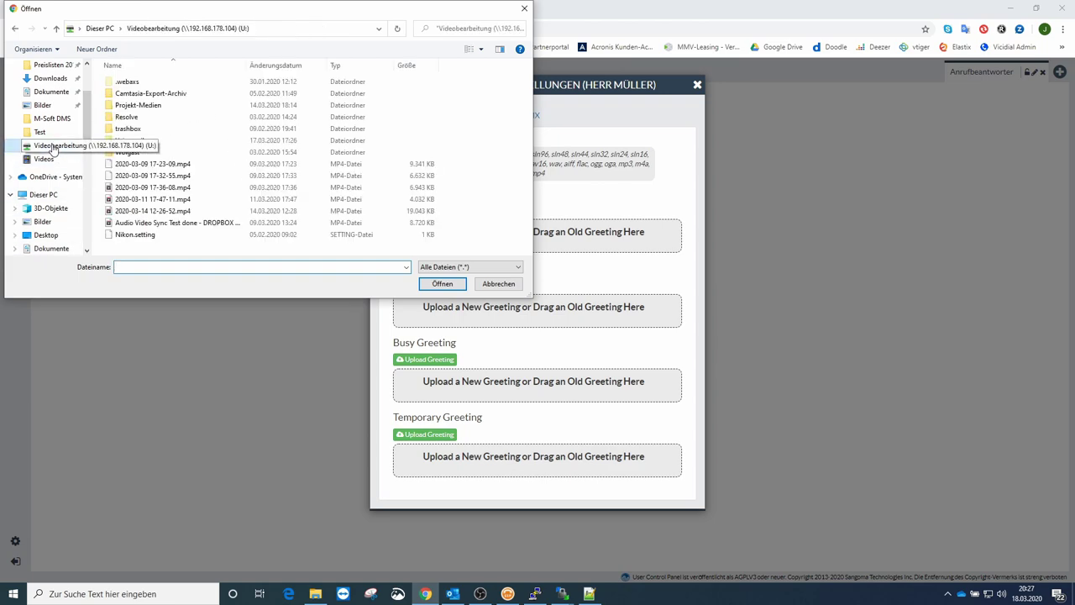
double_click(134, 140)
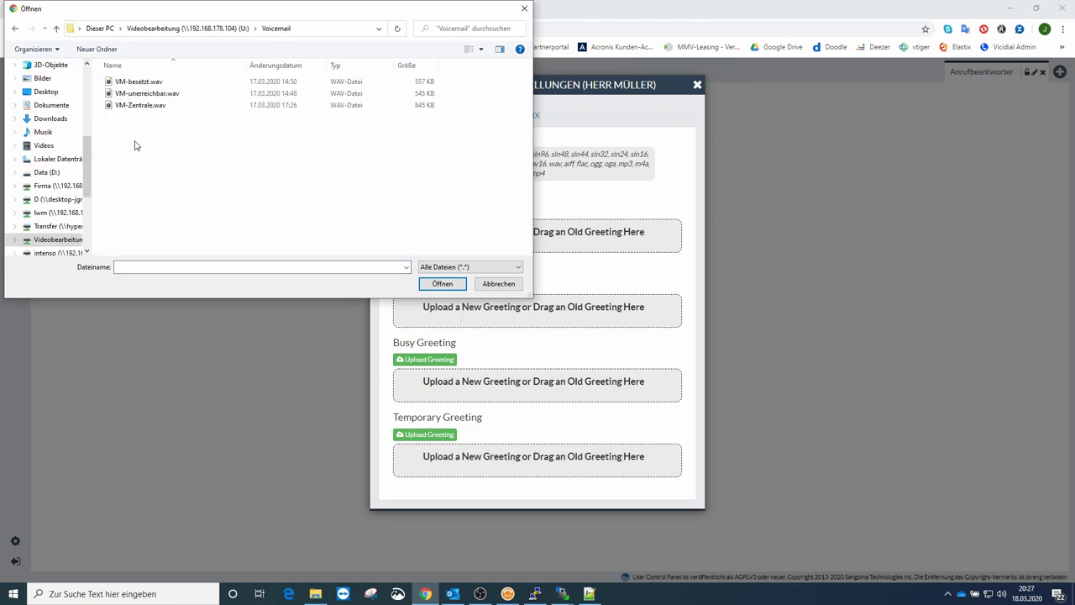
left_click(142, 98)
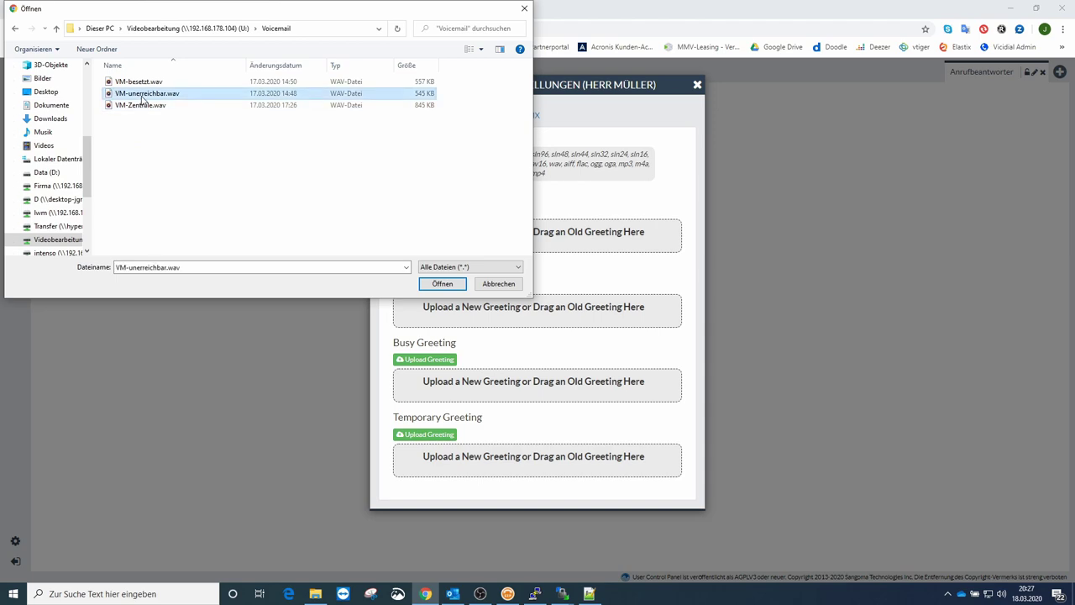
left_click(442, 283)
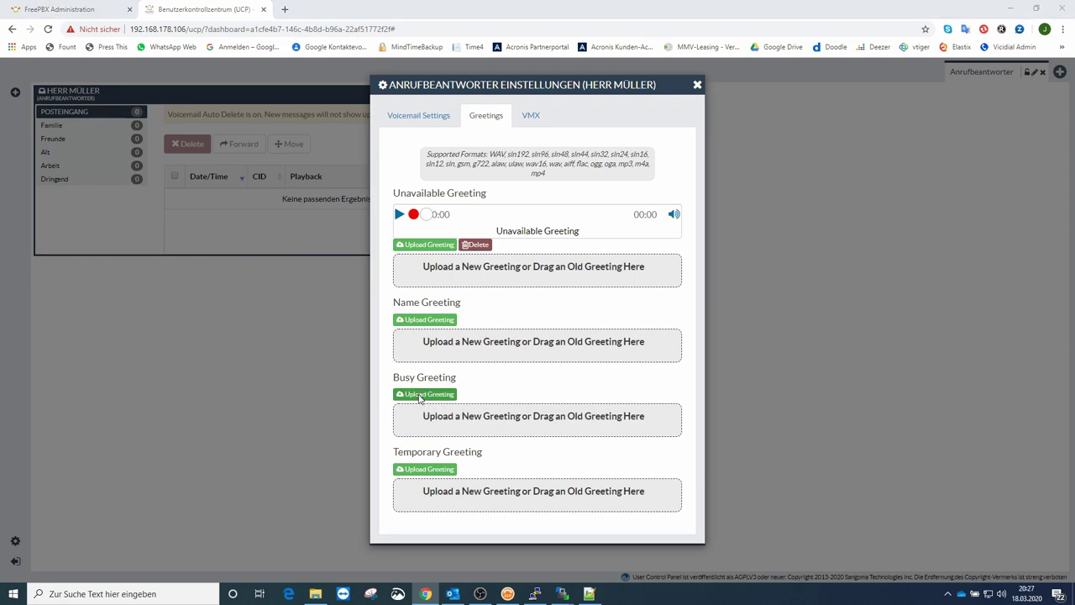
Step: Upload VM-besetzt.wav as the Busy greeting and close the voicemail settings
left_click(420, 398)
left_click(151, 82)
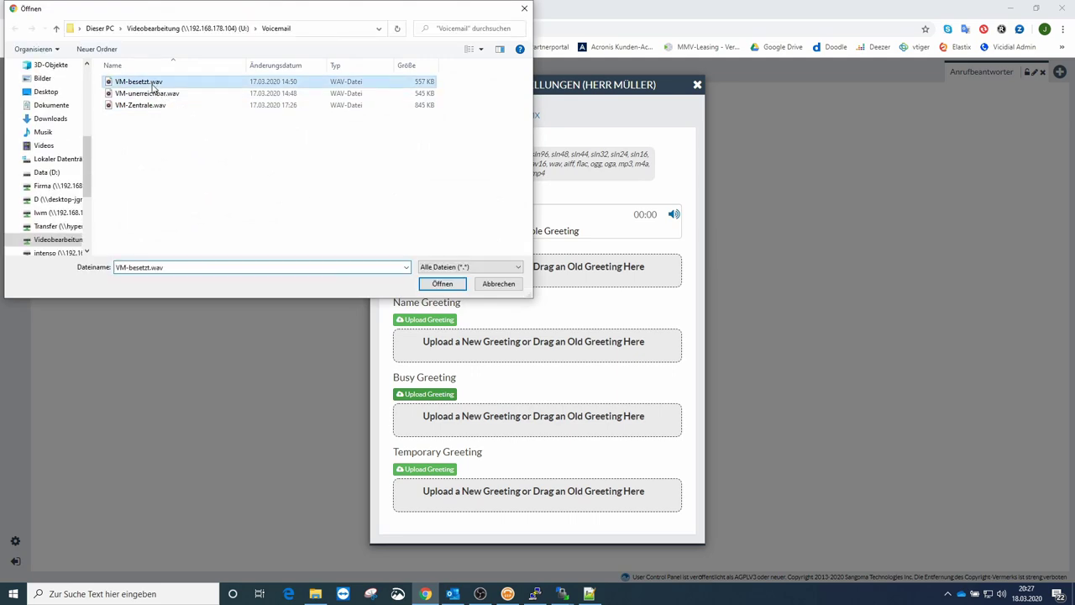
left_click(442, 284)
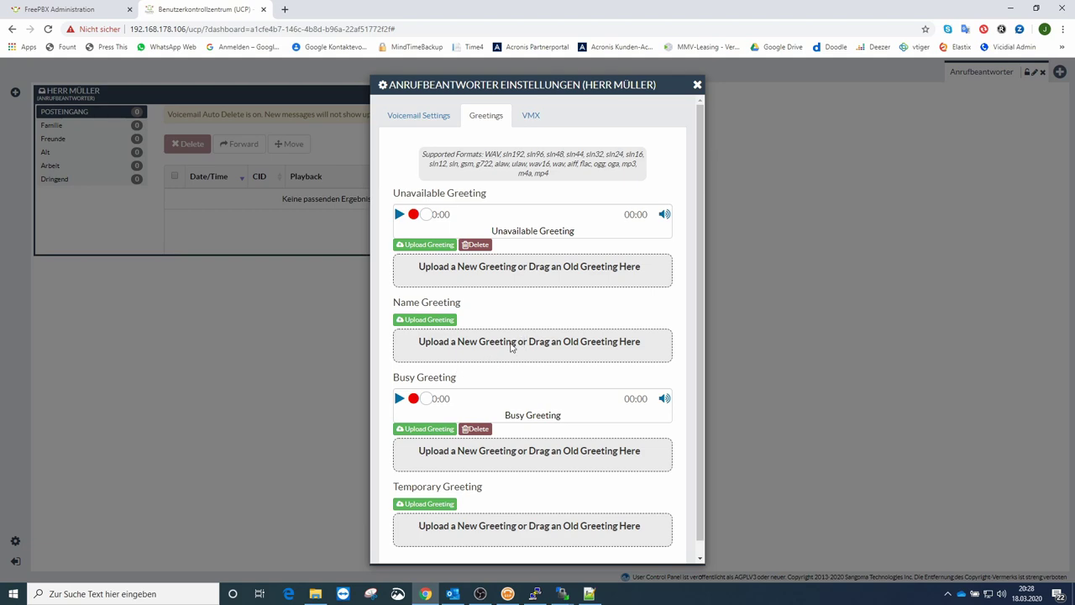
left_click(698, 85)
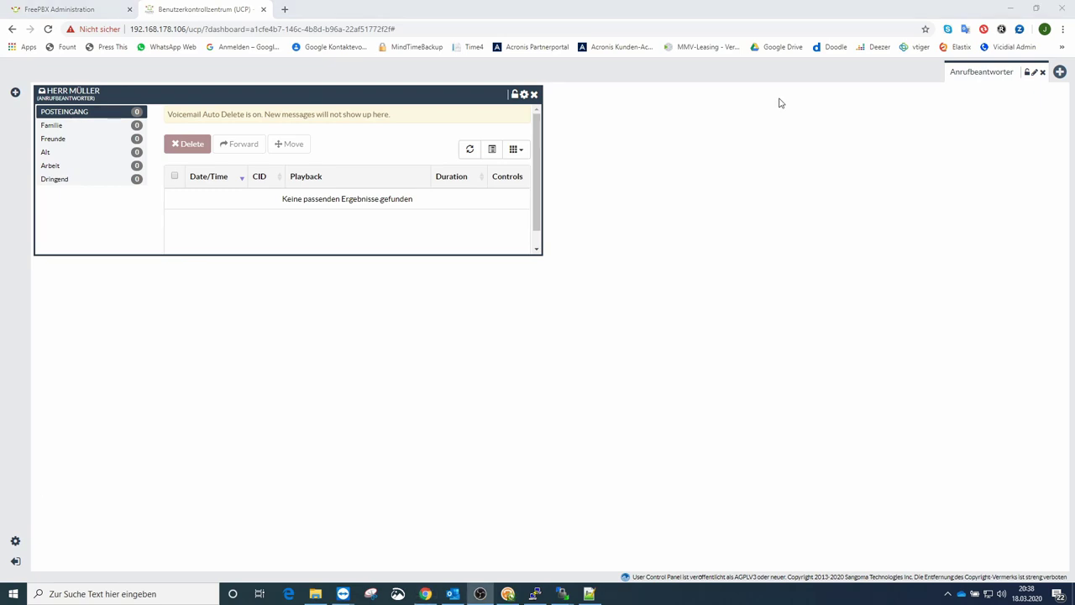
Step: On the remote-controlled Samsung phone, call back the PBX number from the top recent-calls entry
mouse_move(344, 598)
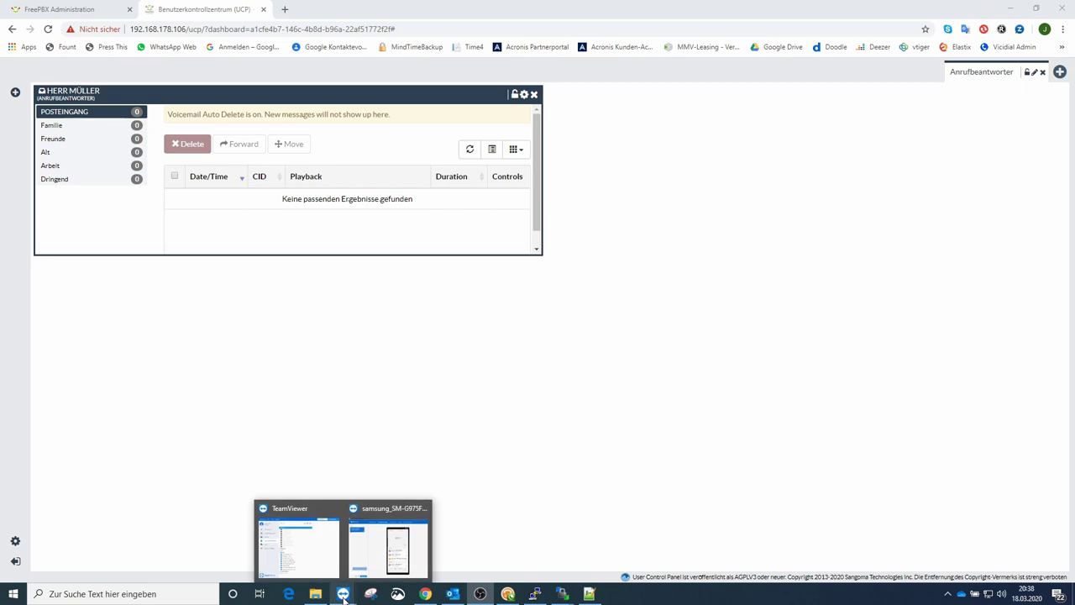
left_click(375, 555)
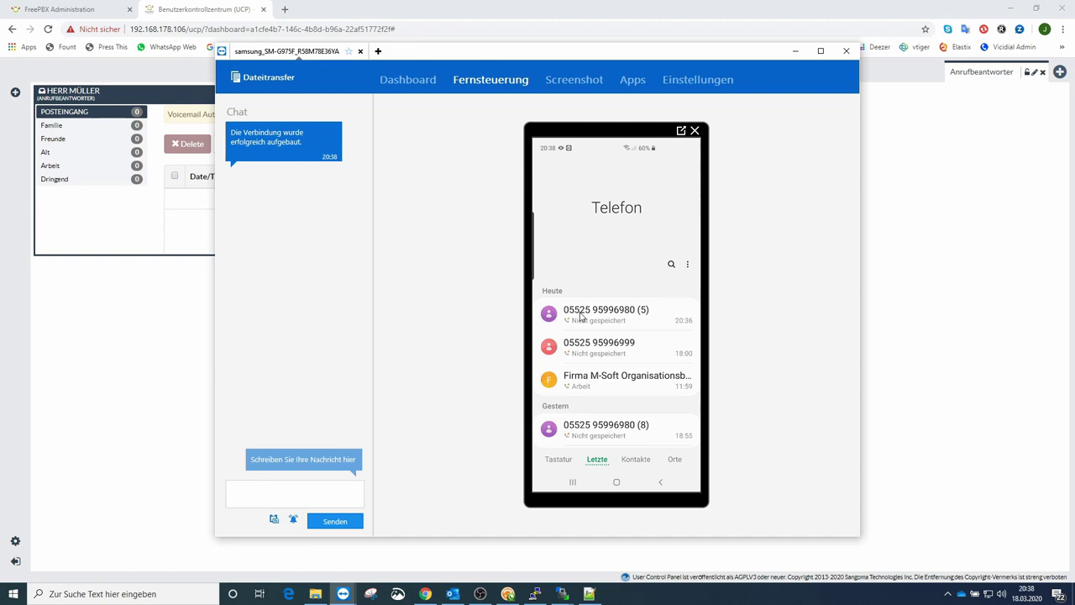
left_click(580, 317)
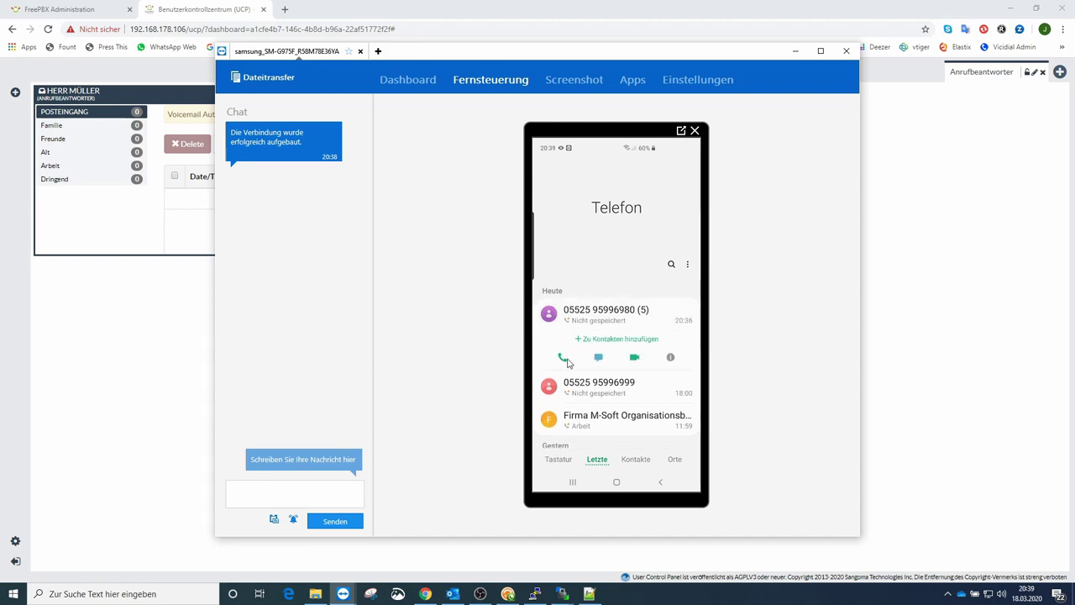
left_click(563, 359)
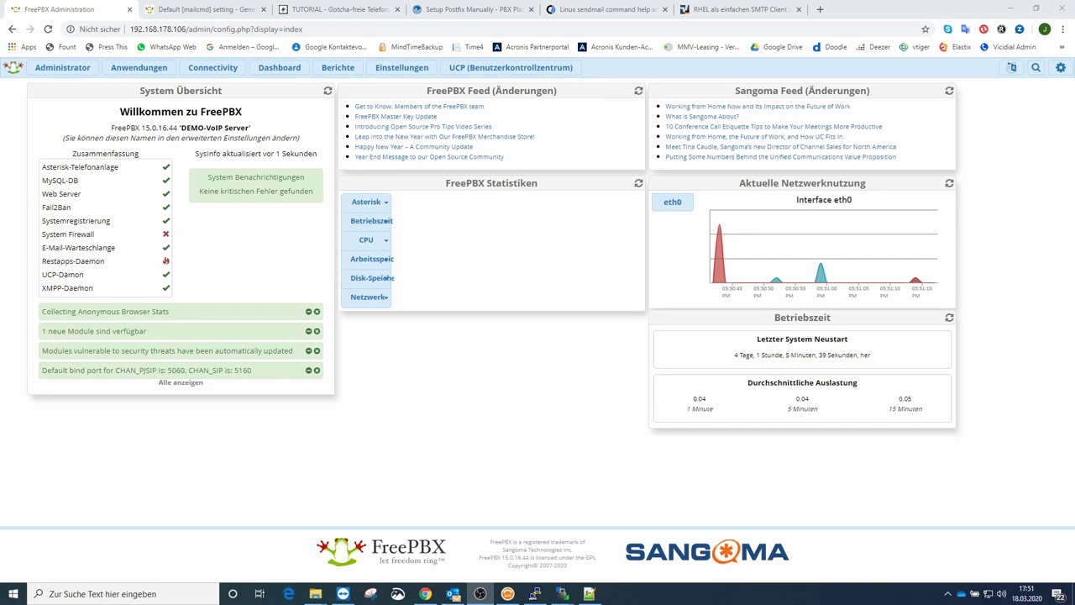
Step: Set Ring Time to Standard on extension 80's Advanced tab, submit, and apply the config
left_click(151, 71)
left_click(149, 289)
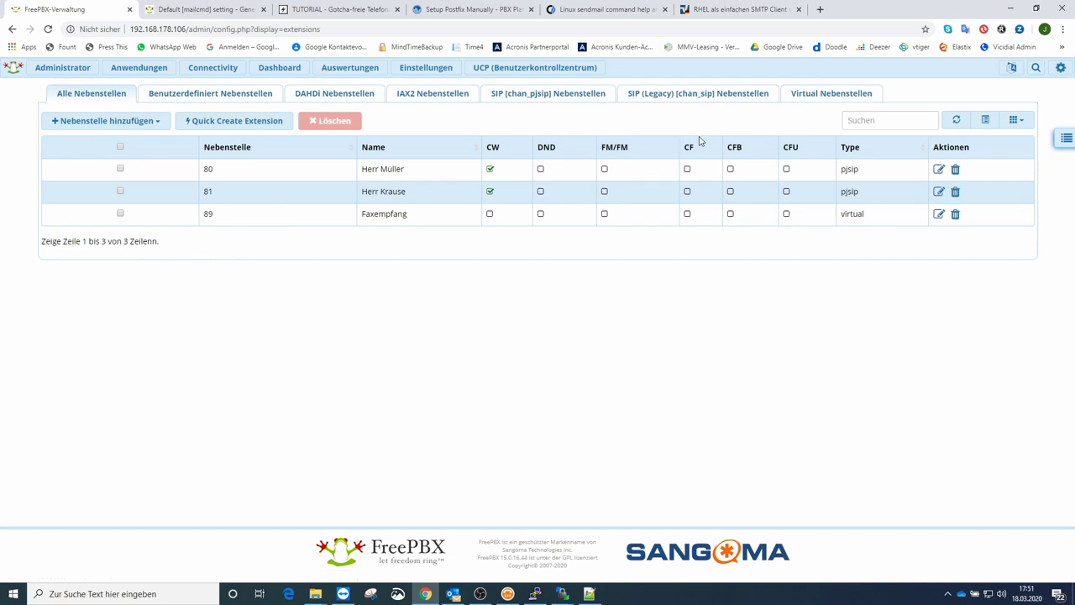
left_click(938, 170)
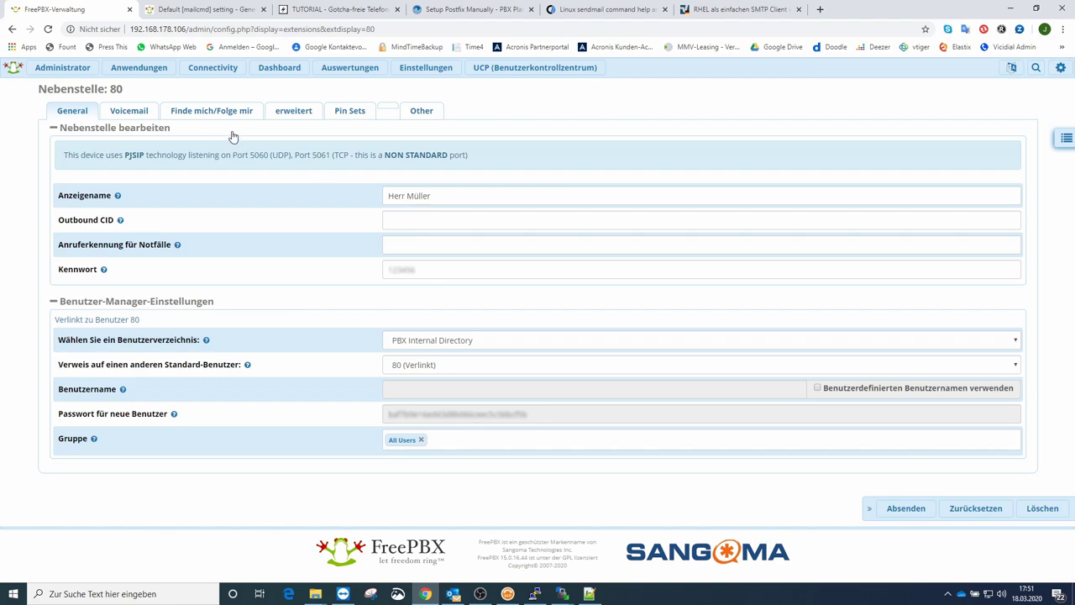
left_click(287, 111)
scroll(243, 235, "down", 2)
scroll(235, 241, "down", 12)
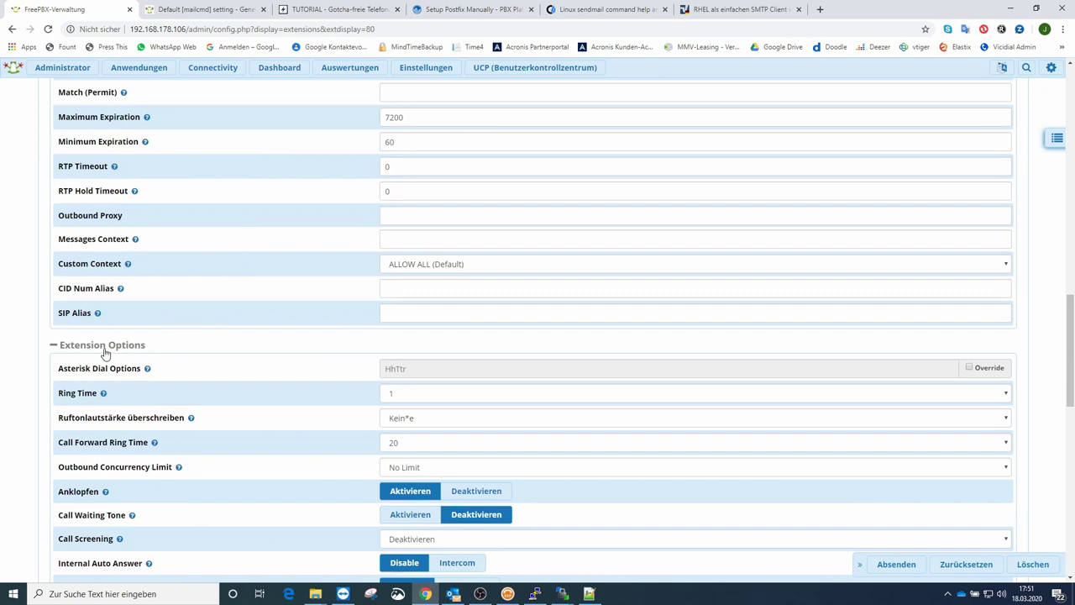
left_click(411, 395)
left_click(419, 165)
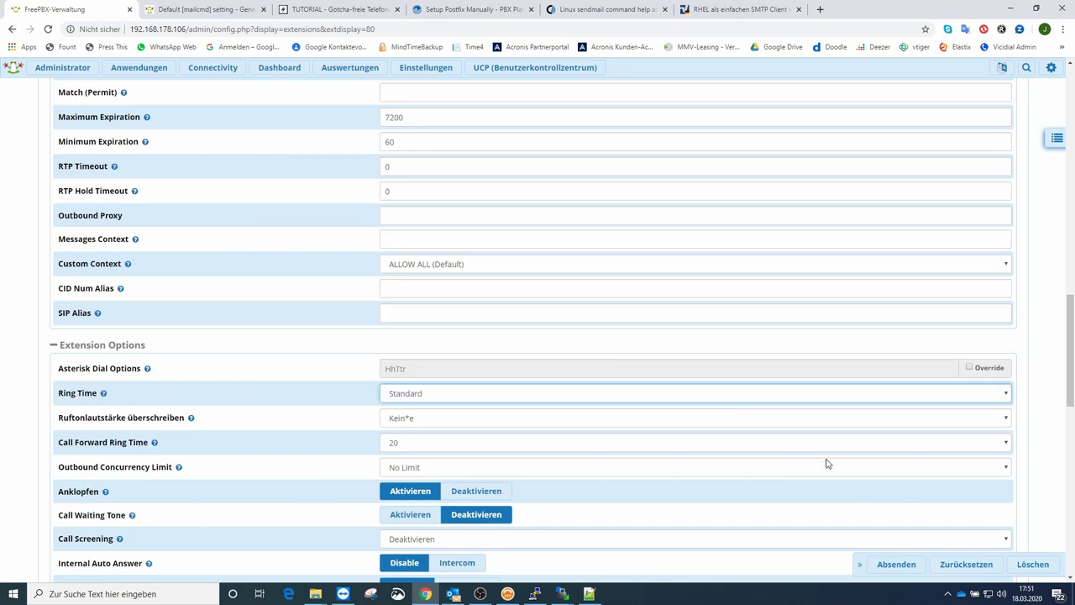
left_click(888, 565)
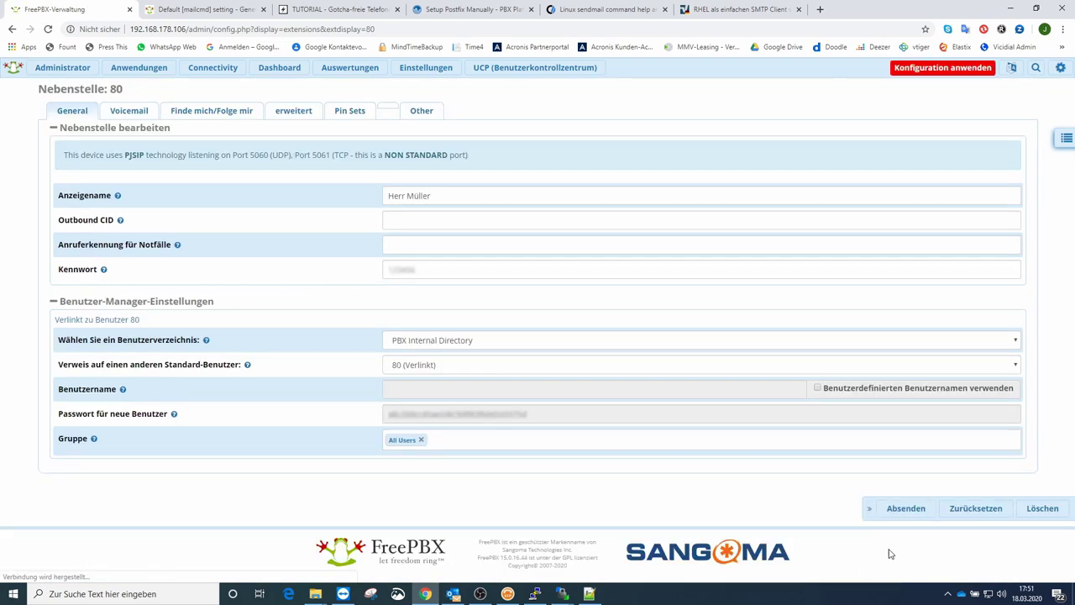
left_click(945, 73)
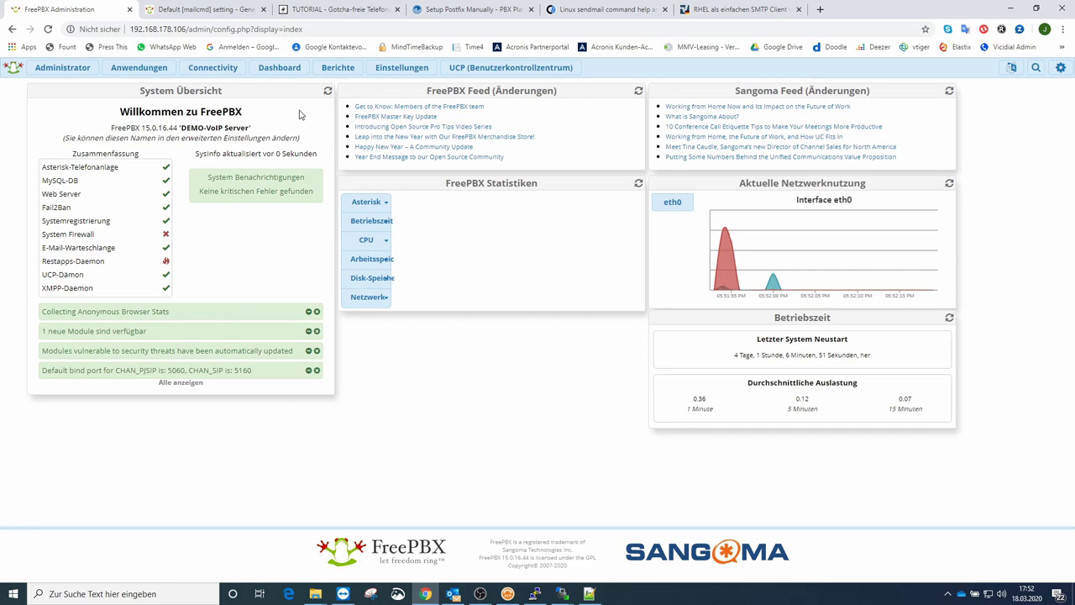
Step: Enable voicemail for extension 81 with the notification e-mail, attachments, and delete-after-send all set to Ja
left_click(154, 74)
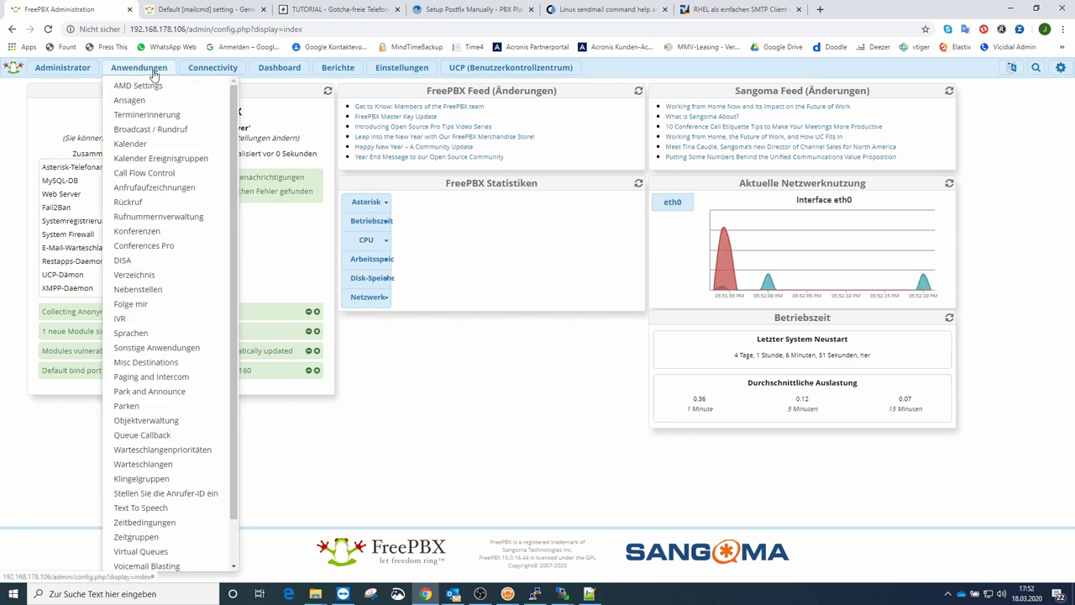
left_click(159, 293)
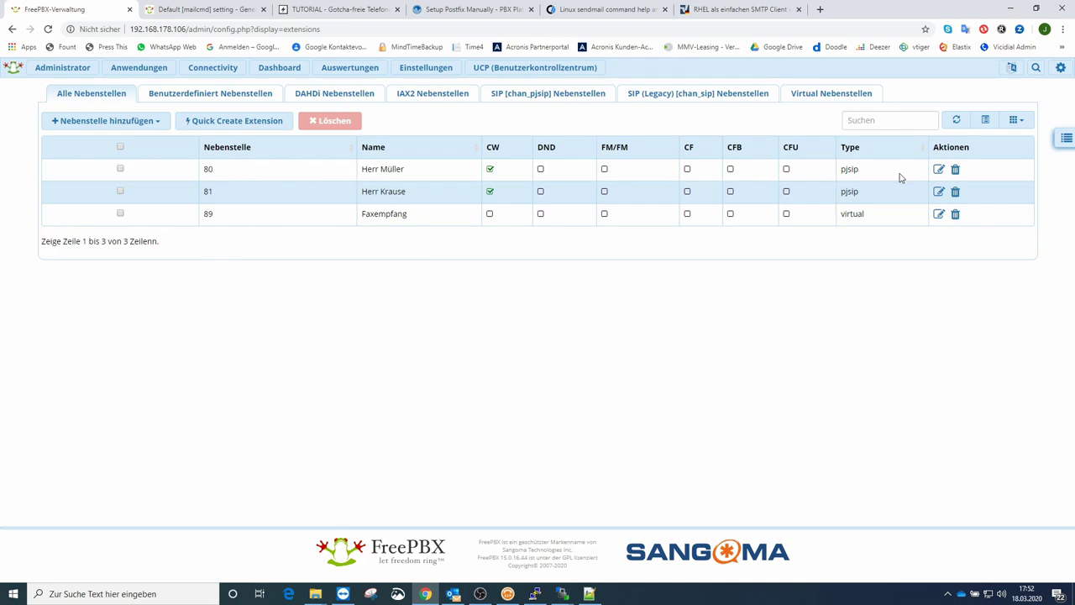
left_click(938, 193)
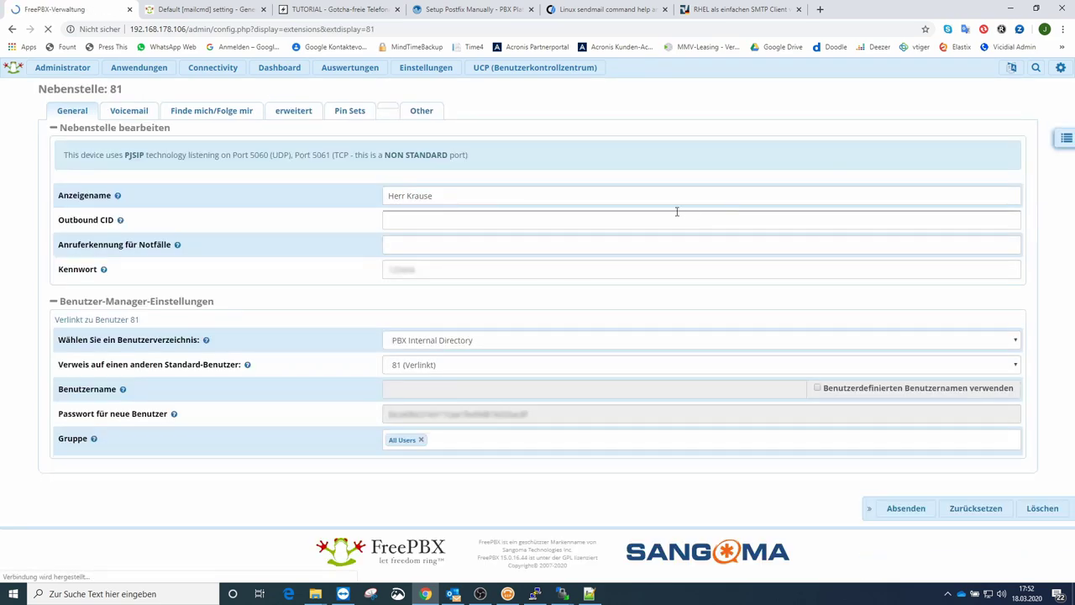
left_click(142, 114)
left_click(392, 151)
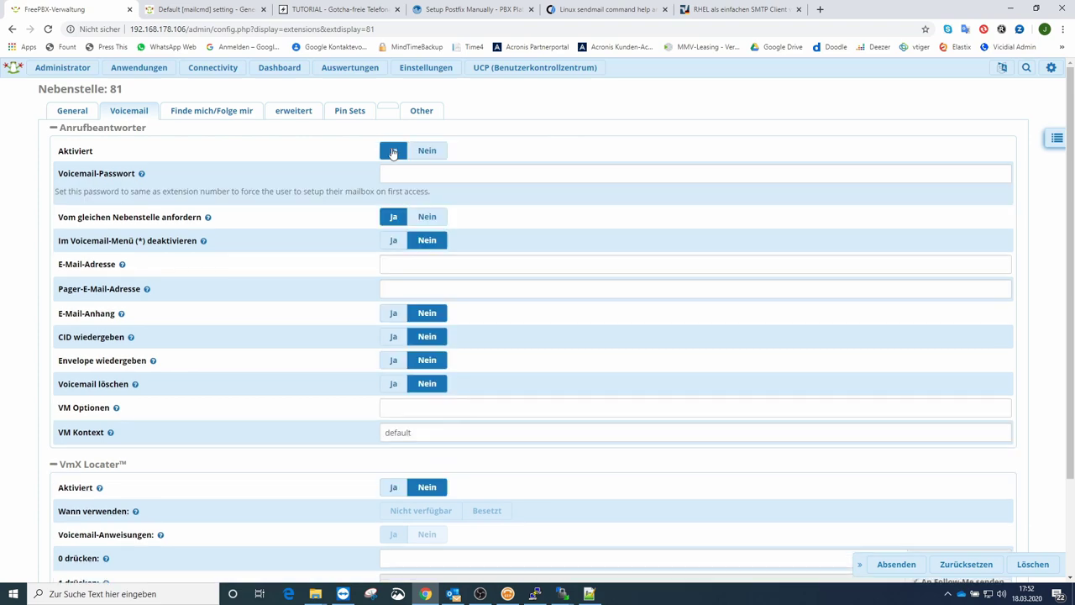
left_click(392, 267)
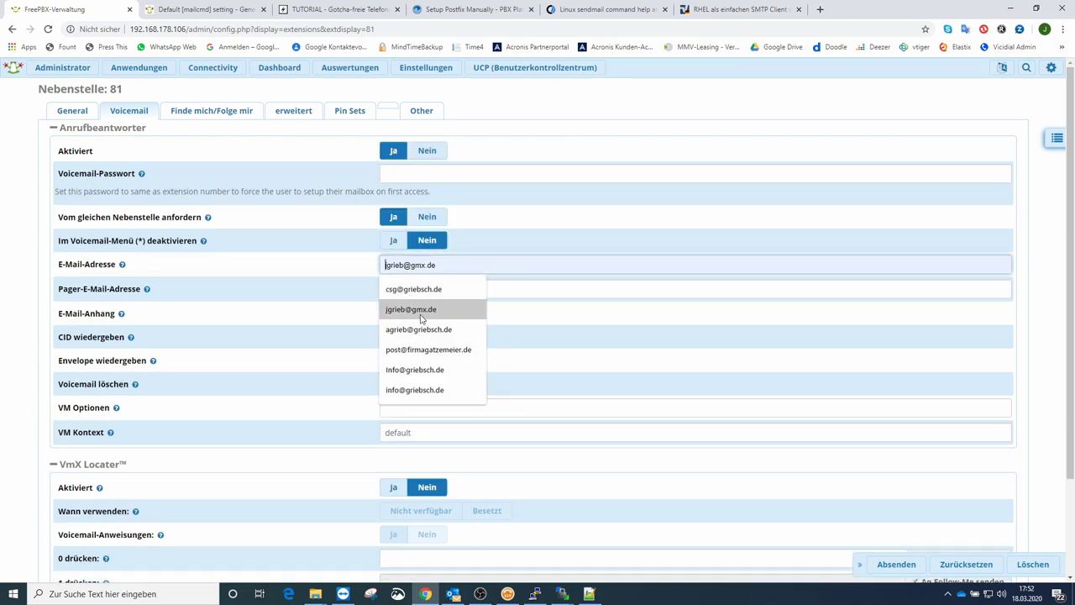
left_click(412, 369)
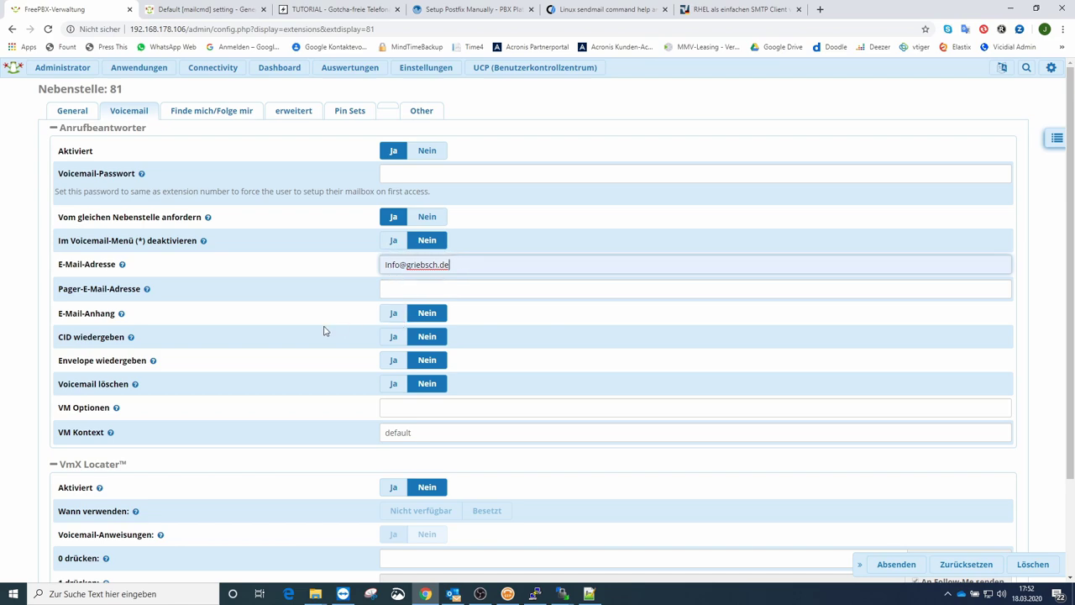
left_click(392, 315)
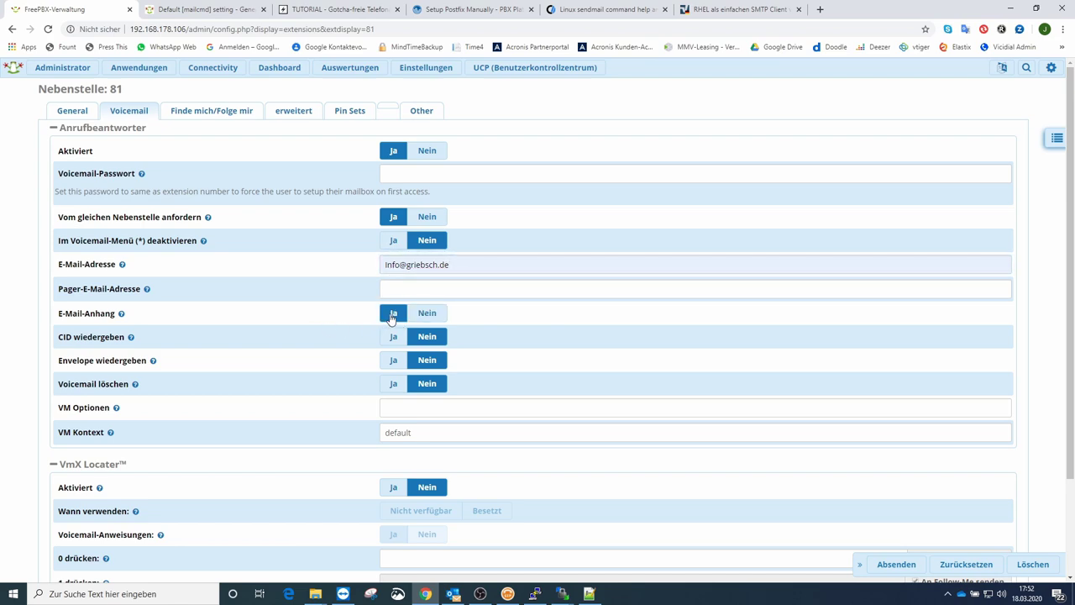
left_click(392, 386)
Step: Give extension 81 a numeric voicemail password, save it, and apply the configuration
left_click(895, 563)
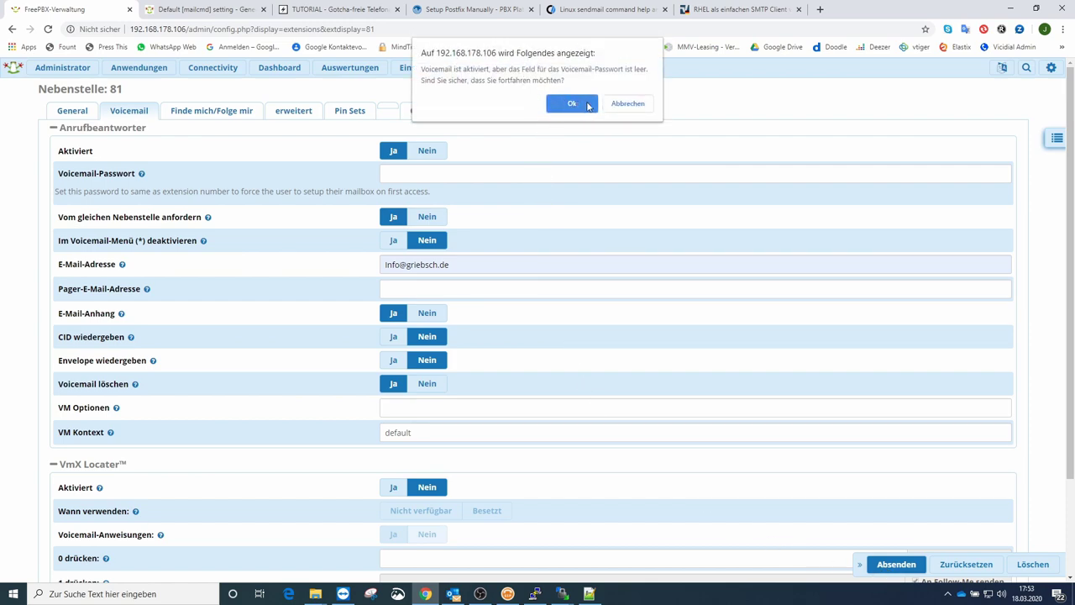
left_click(626, 104)
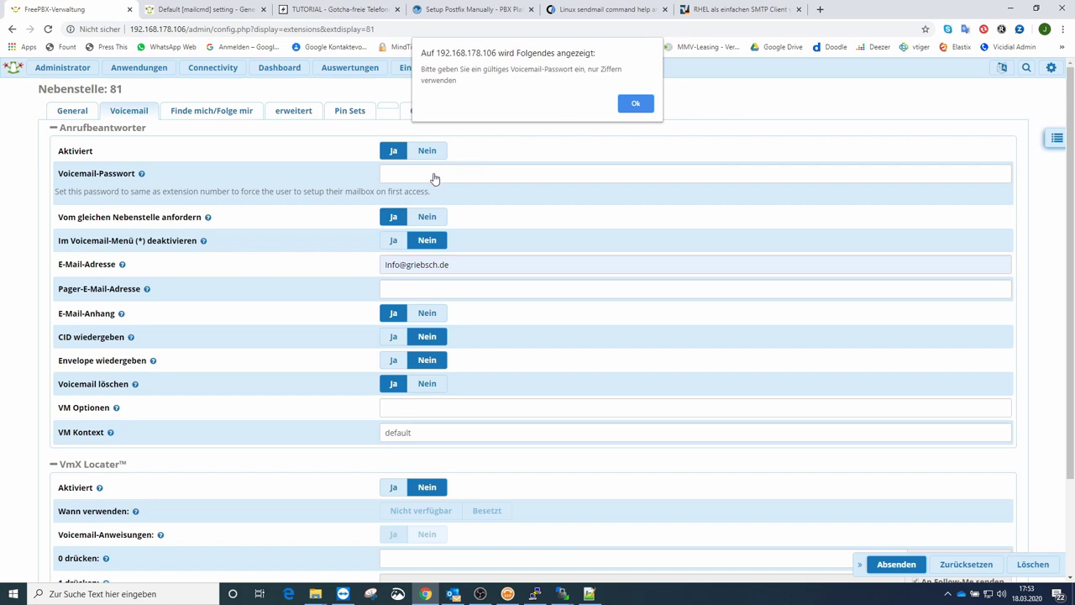
left_click(633, 105)
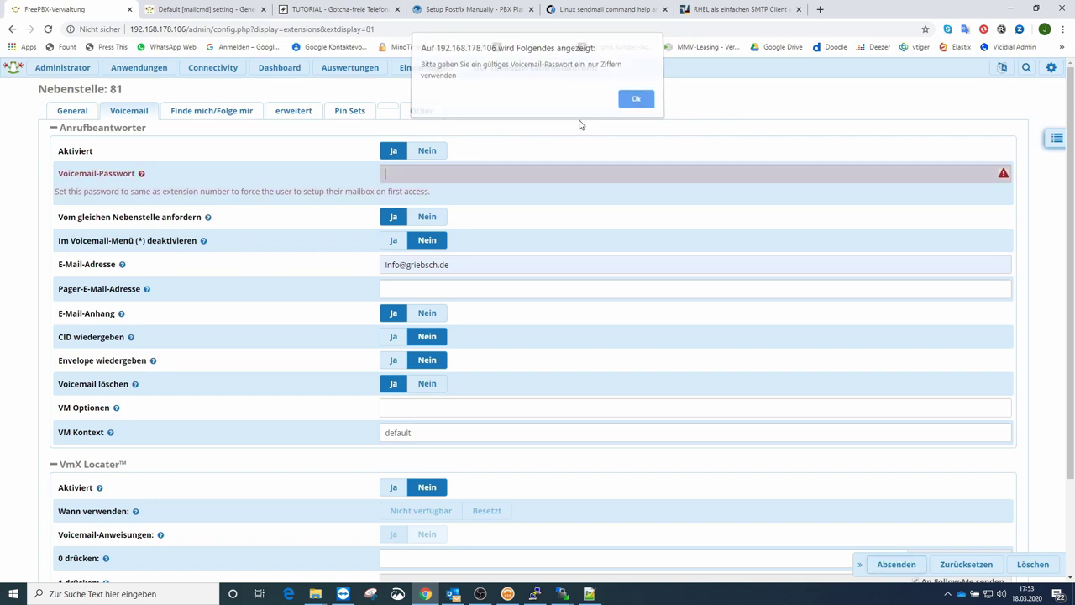
left_click(440, 166)
type("123456")
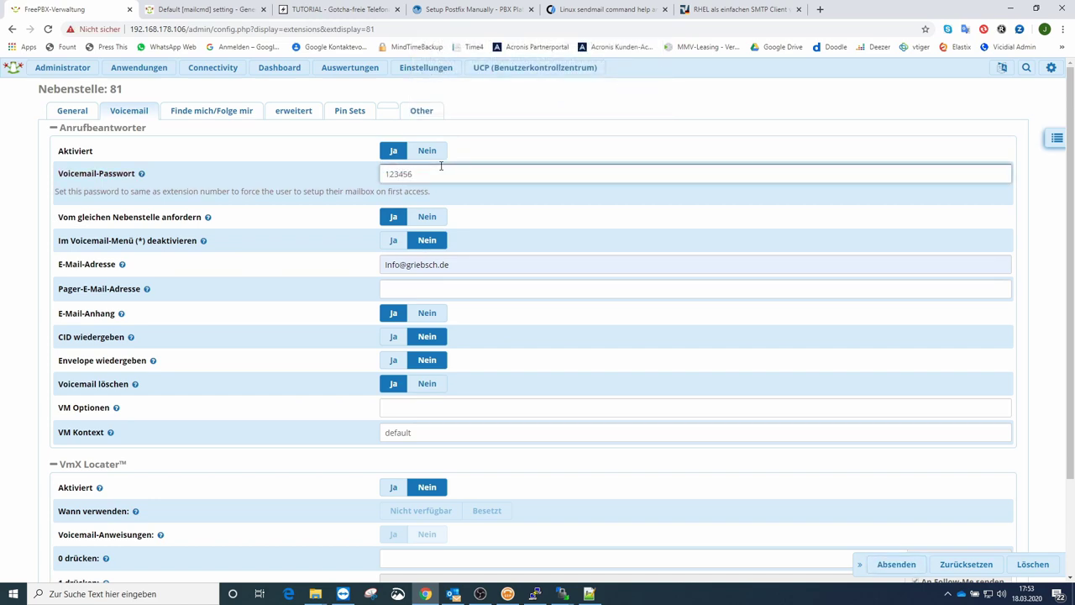
left_click(892, 564)
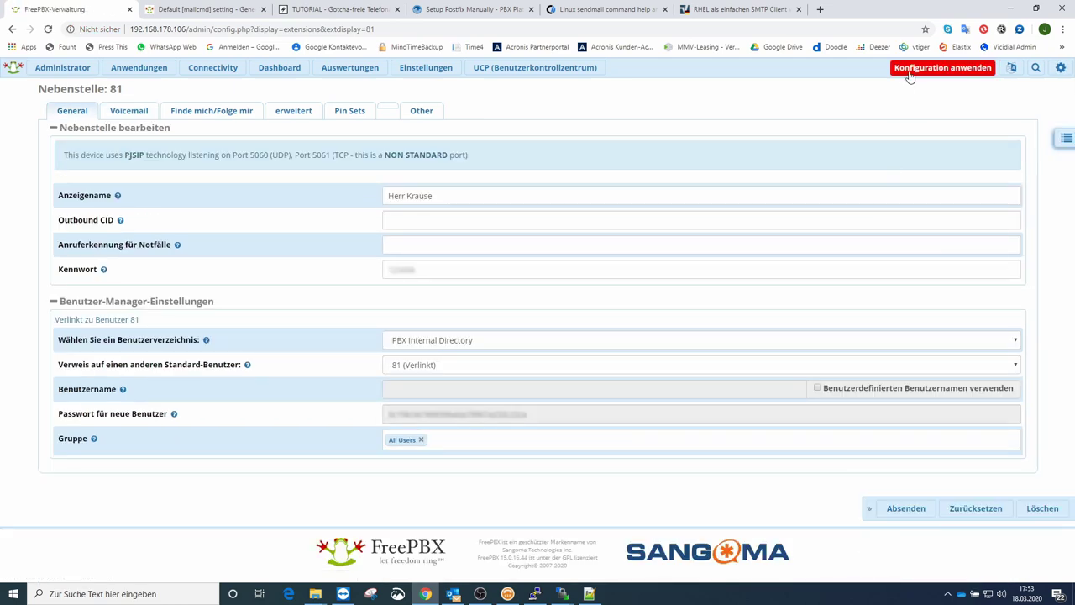
left_click(909, 71)
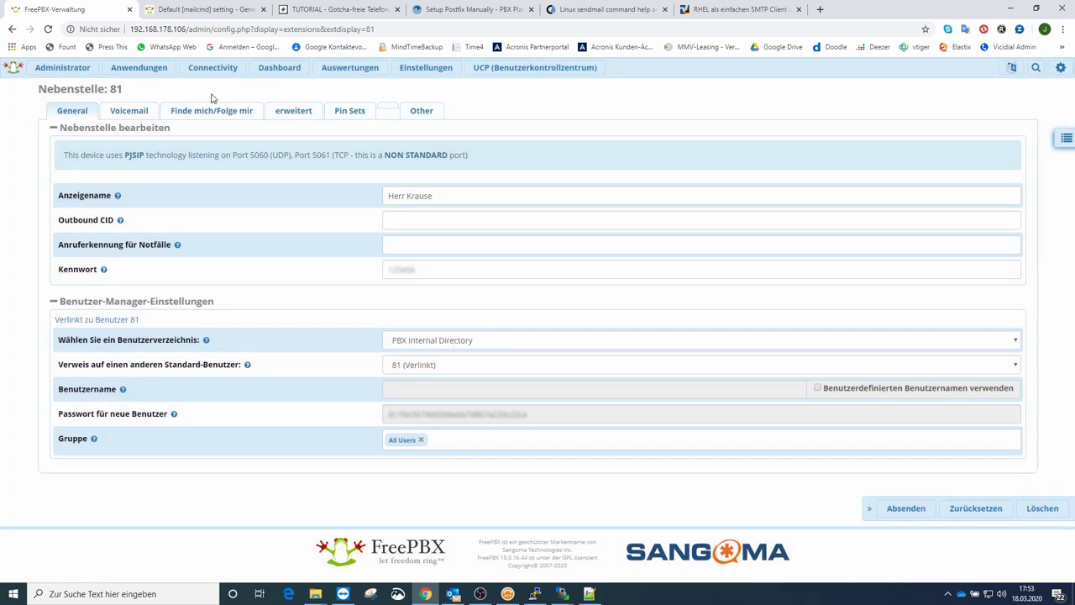
Step: Go to Applications > Voicemail Blasting
left_click(143, 71)
scroll(160, 206, "down", 1)
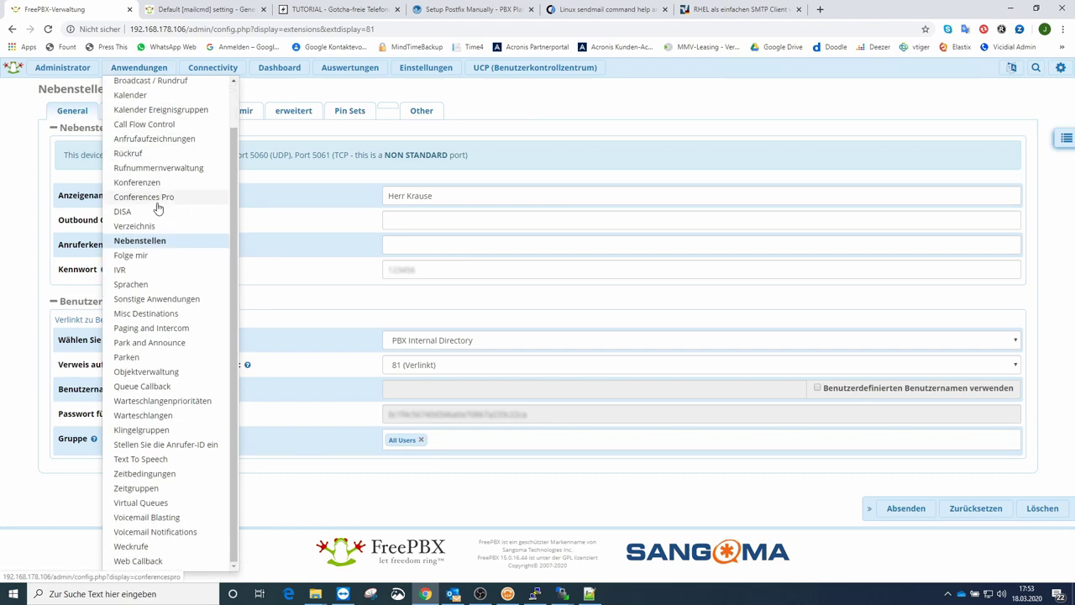
left_click(163, 519)
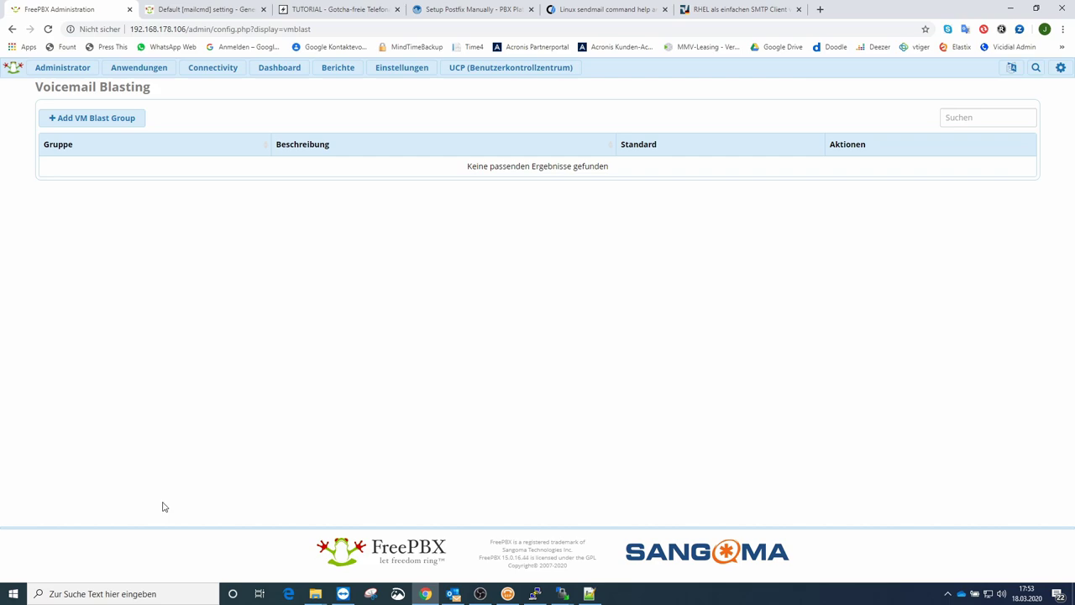
Step: Add a VM blast group numbered 'Alle', described 'Alle Nebenstellen', with audio label 'Beep Only - No Confirmation'
left_click(93, 118)
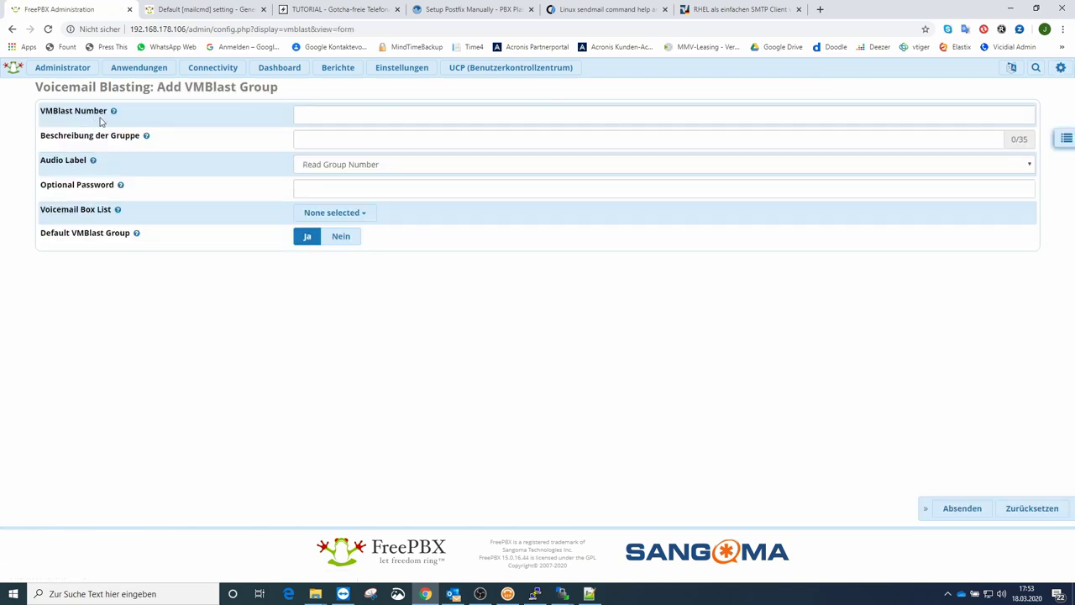
left_click(317, 112)
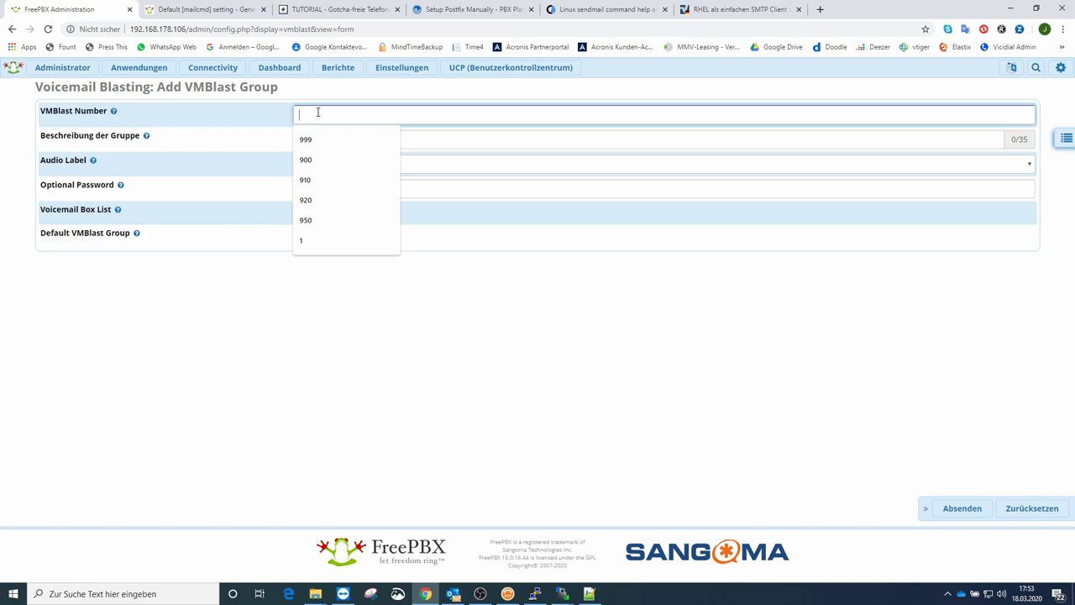
type("Alle")
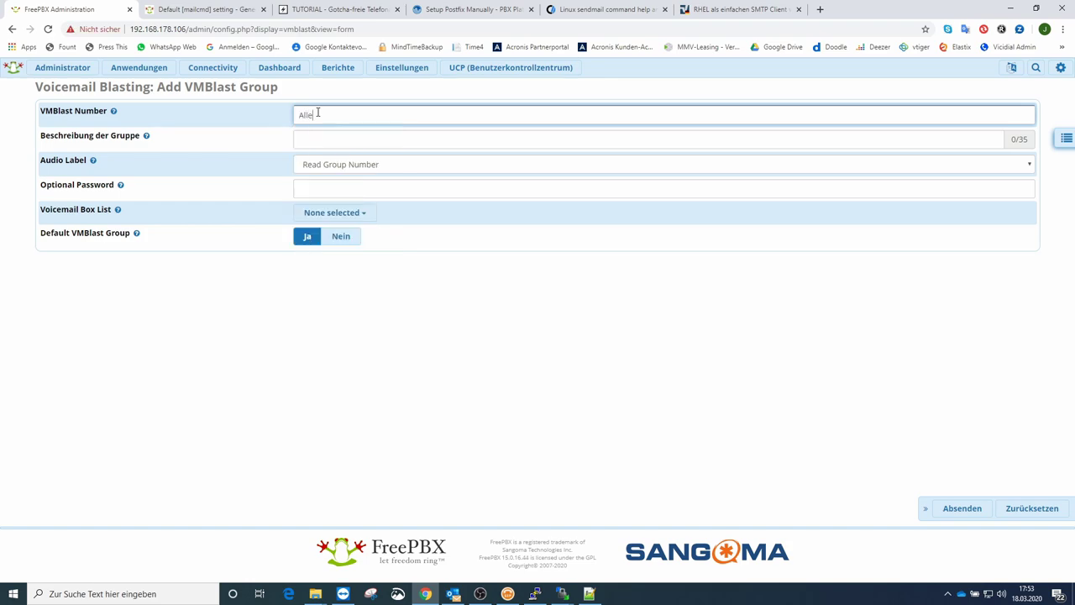
left_click(312, 141)
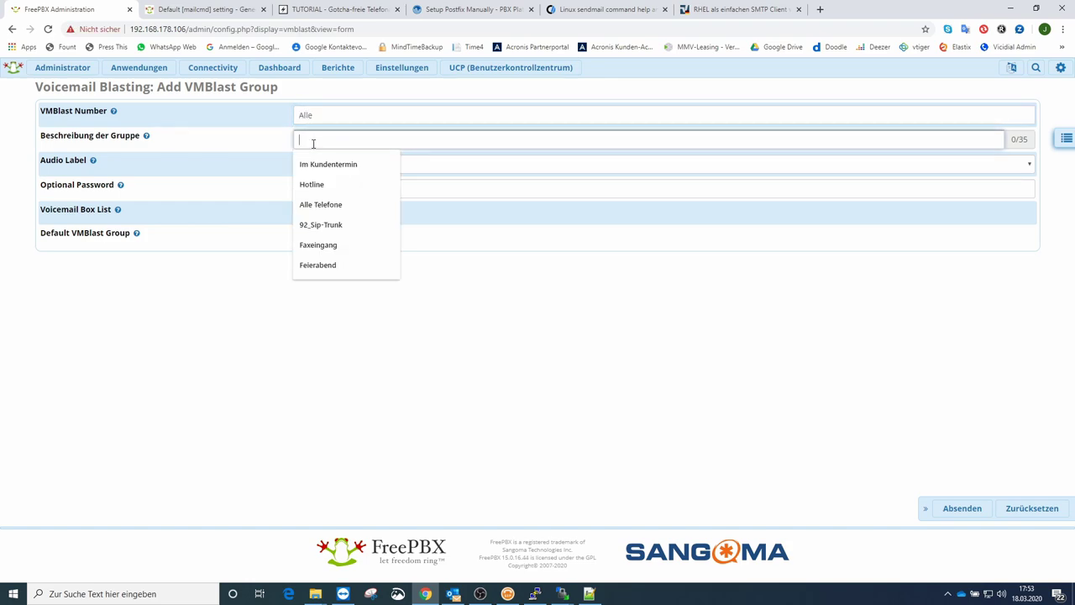
type("Alle")
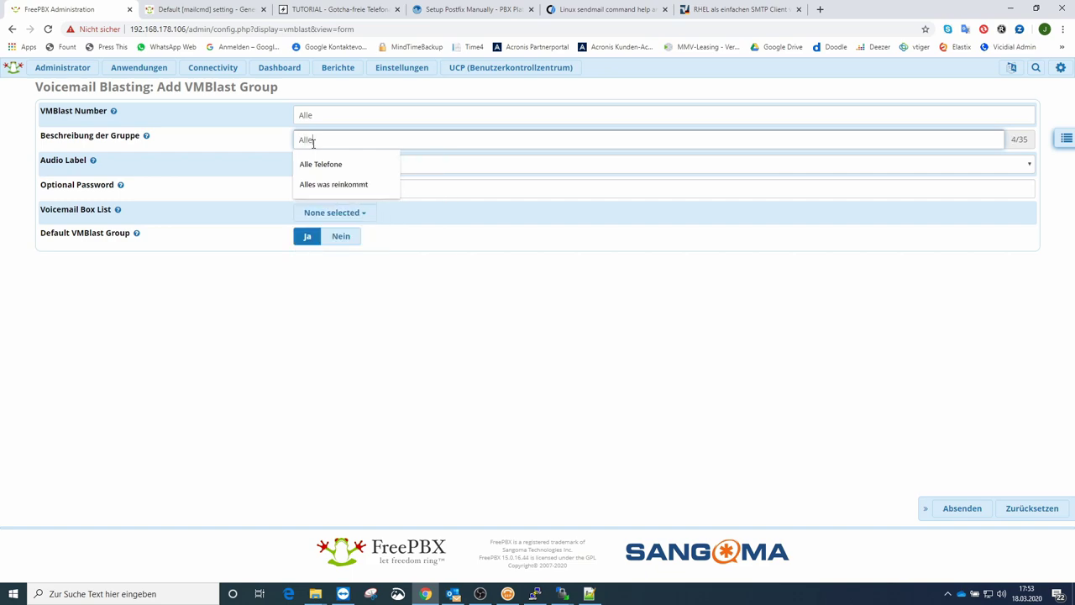
type(" Nebenst")
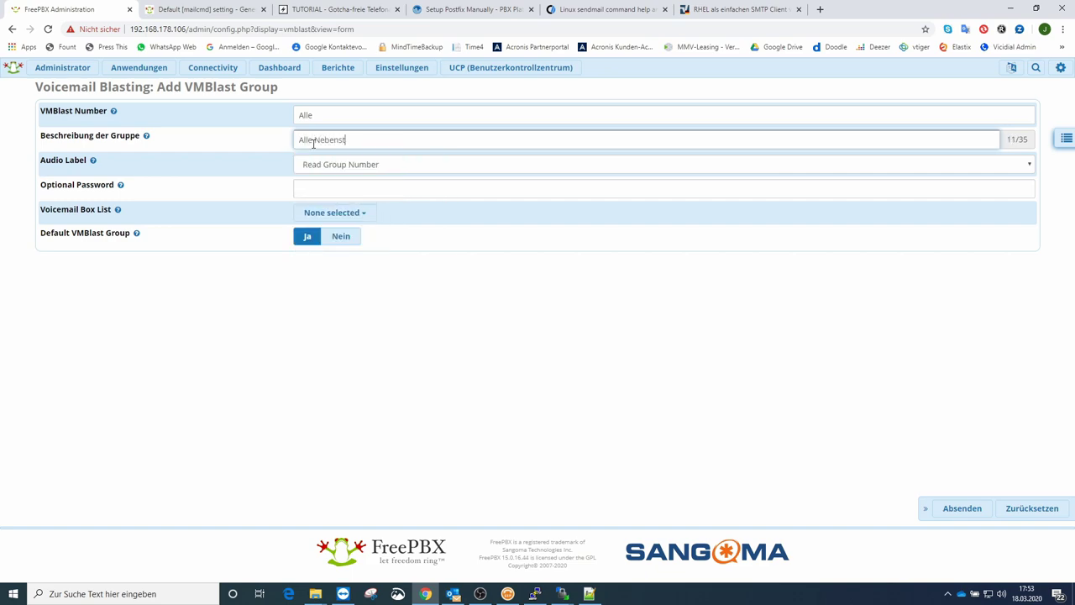
type("ellen")
left_click(239, 155)
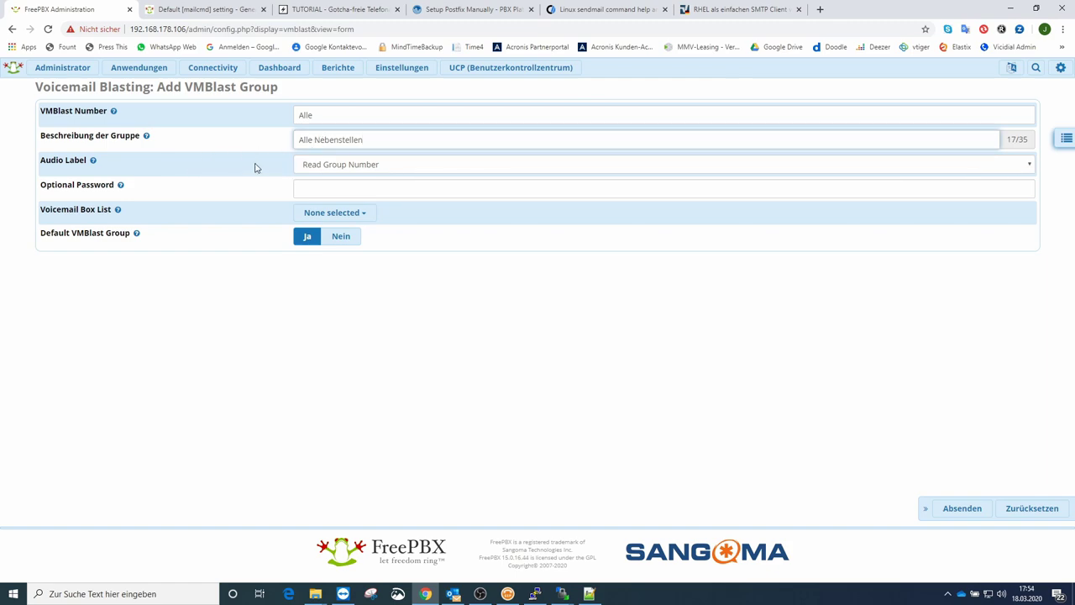
left_click(1026, 168)
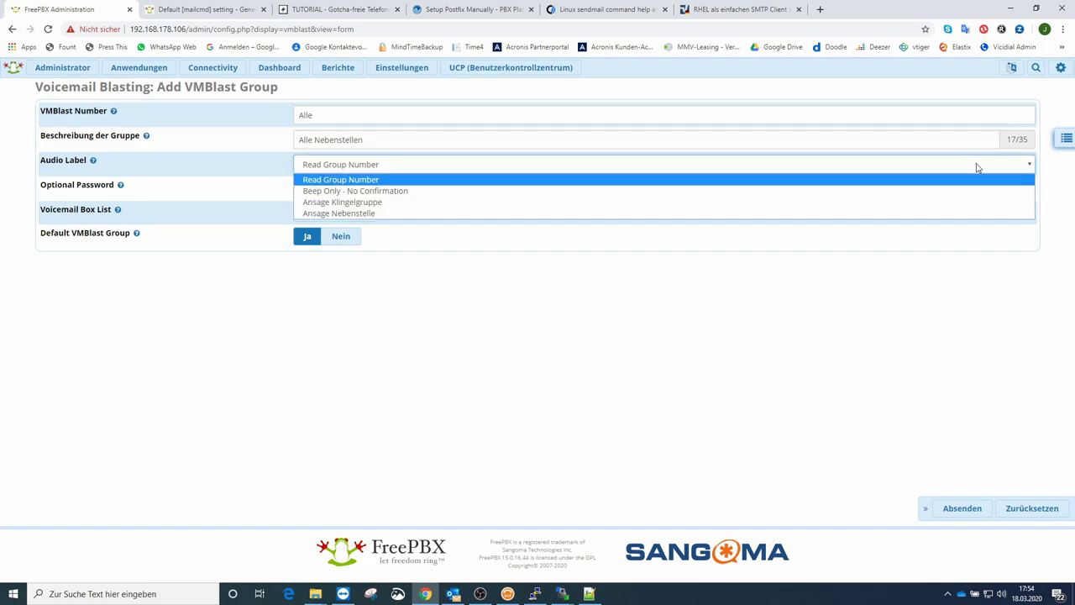
left_click(392, 192)
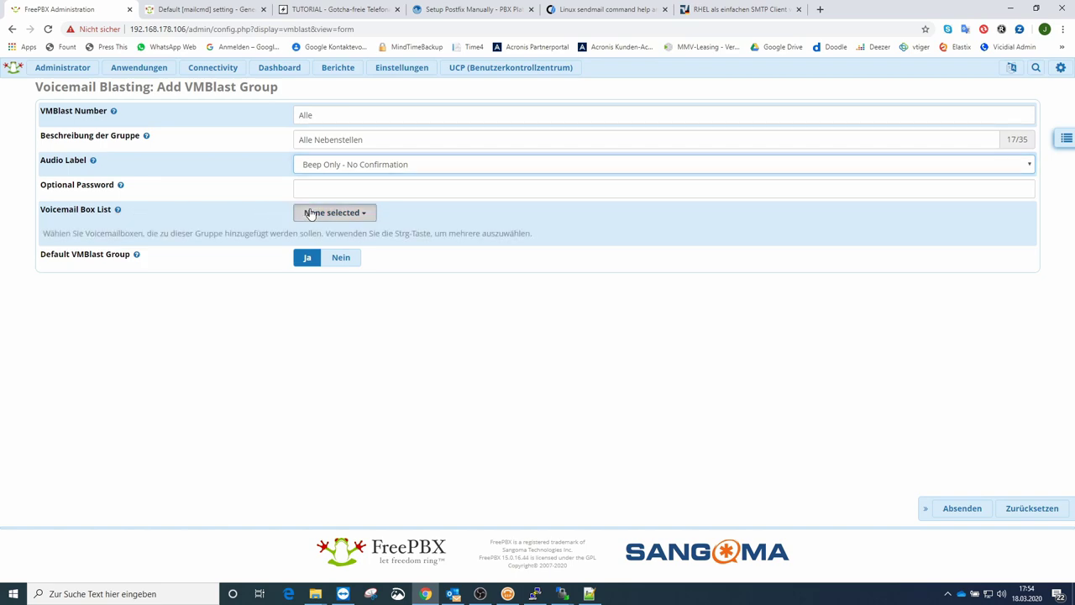
Step: Tick mailboxes 81 and 80 in the group's Voicemail Box List
left_click(316, 213)
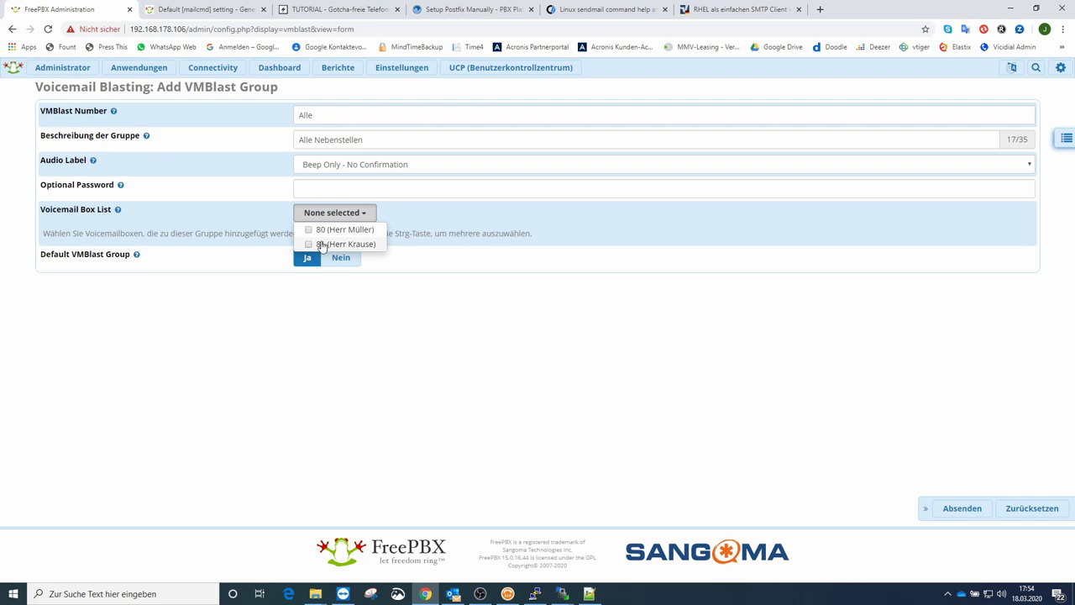
left_click(311, 233)
left_click(309, 245)
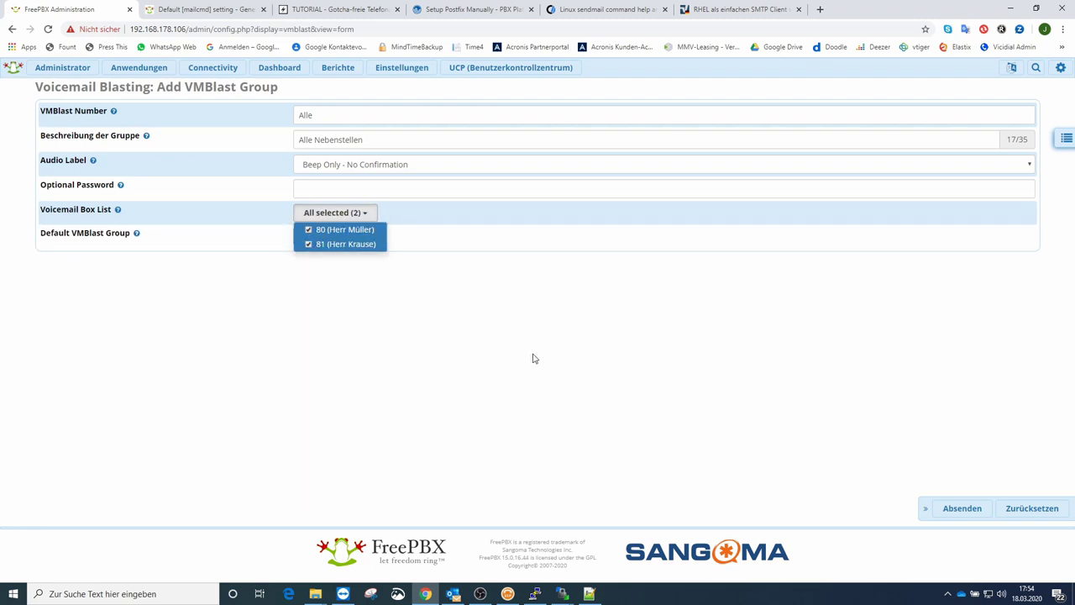
left_click(527, 351)
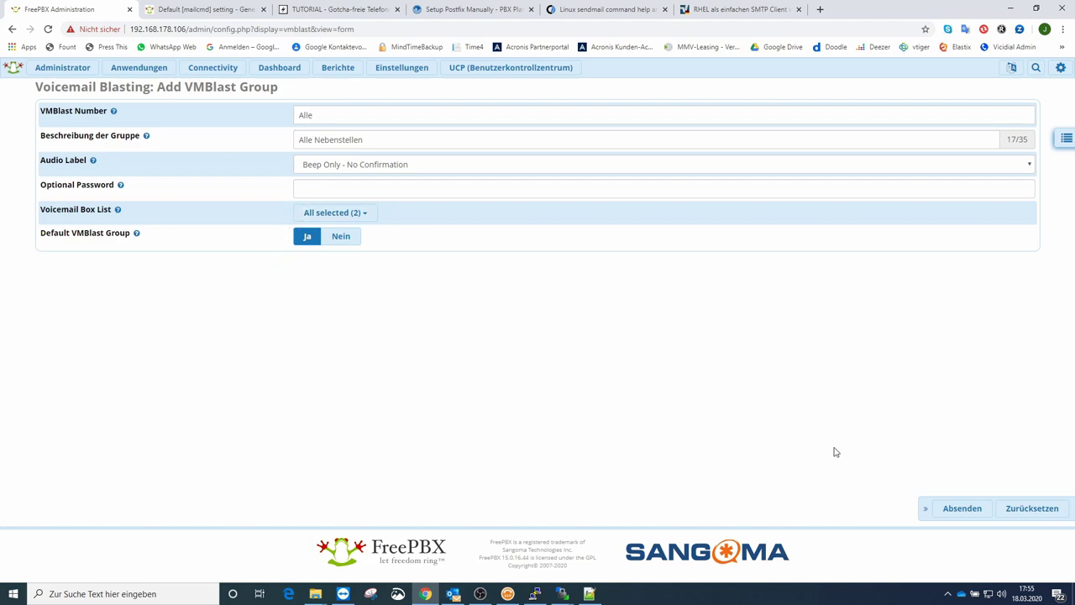
Step: Replace the rejected group number 'Alle' with 999, save the group, and apply the config
left_click(952, 511)
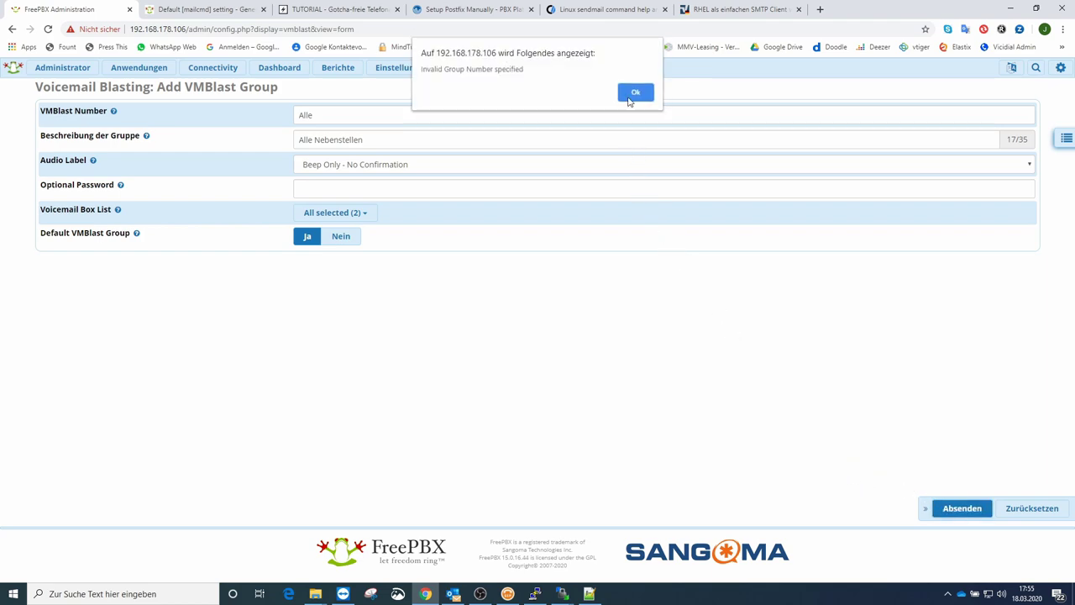
left_click(630, 94)
left_click_drag(451, 118, 264, 120)
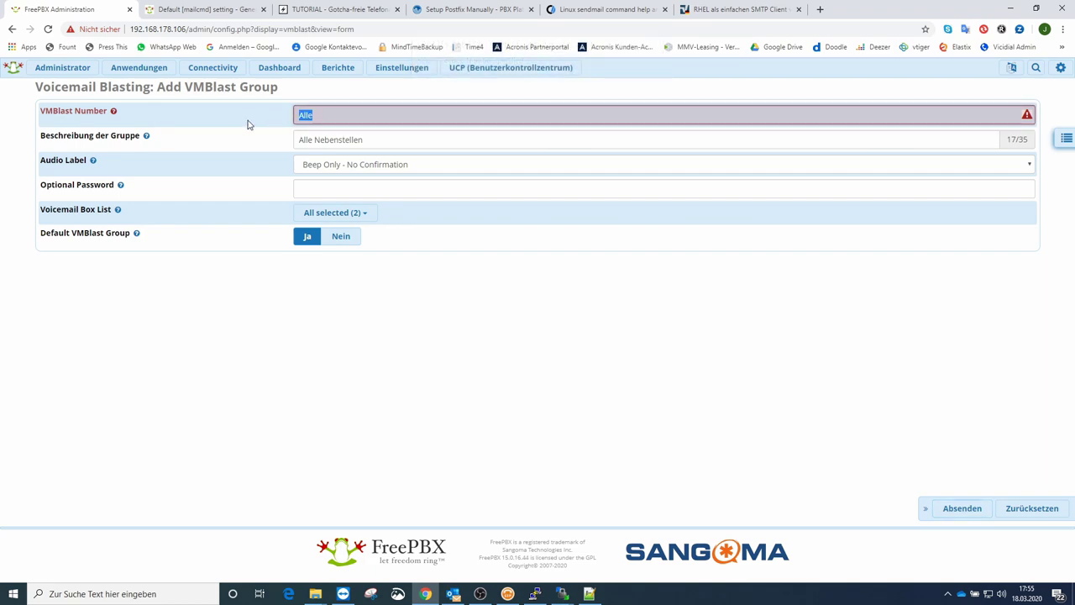
type("999")
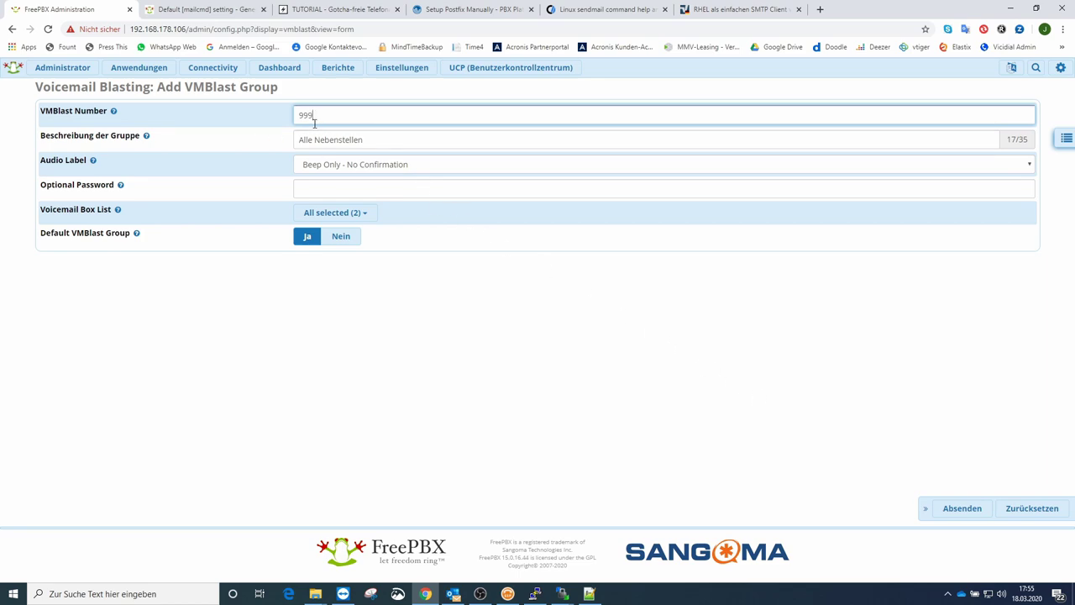
left_click(955, 514)
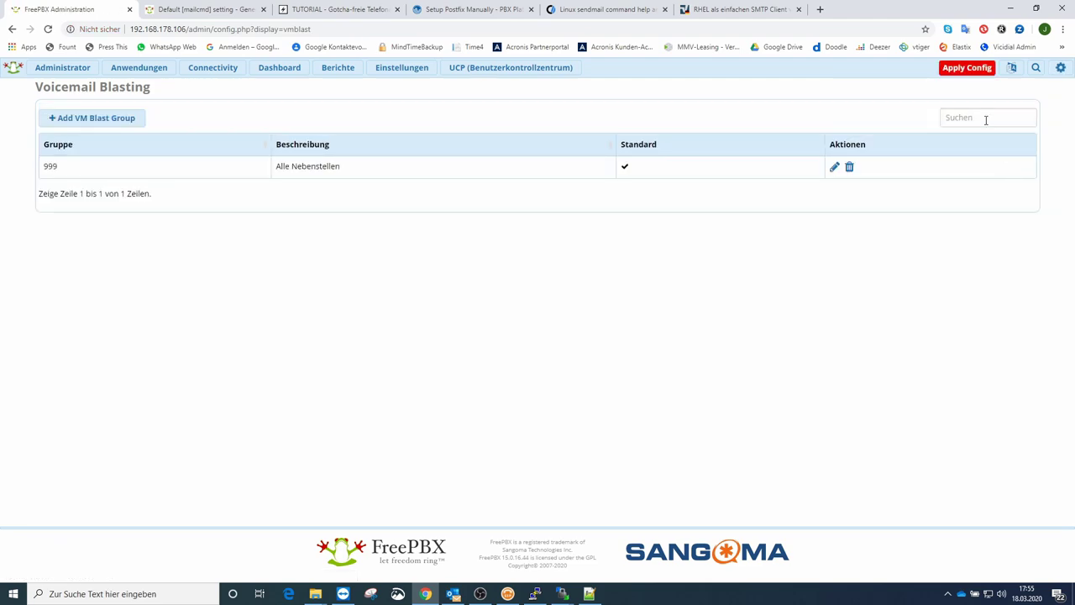
left_click(967, 69)
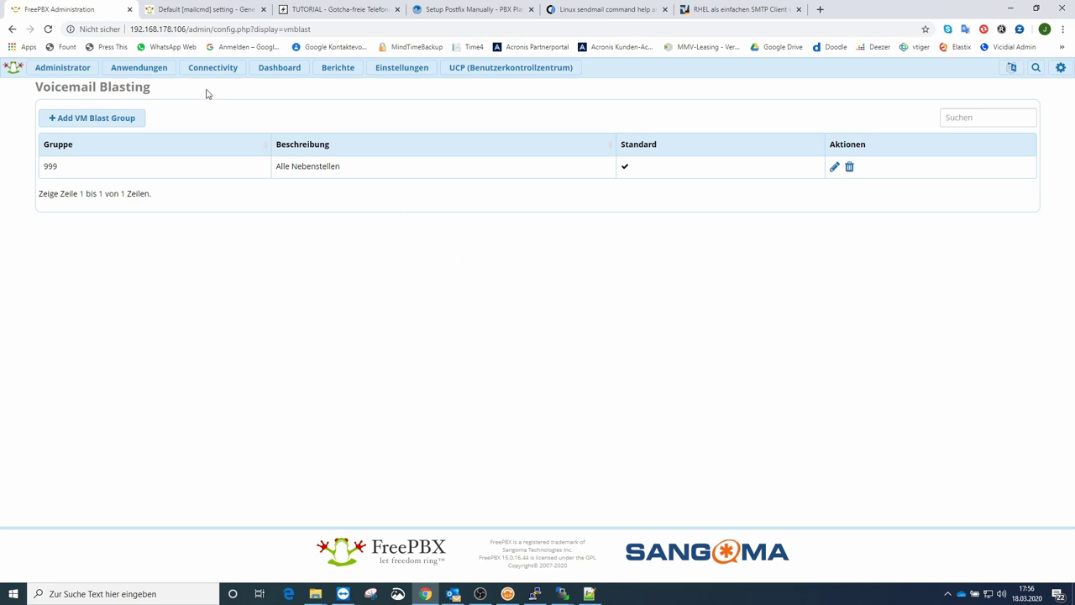
Step: Add an inbound route named 'VM-Gruppe' with the group's direct-dial number as its DID
mouse_move(215, 72)
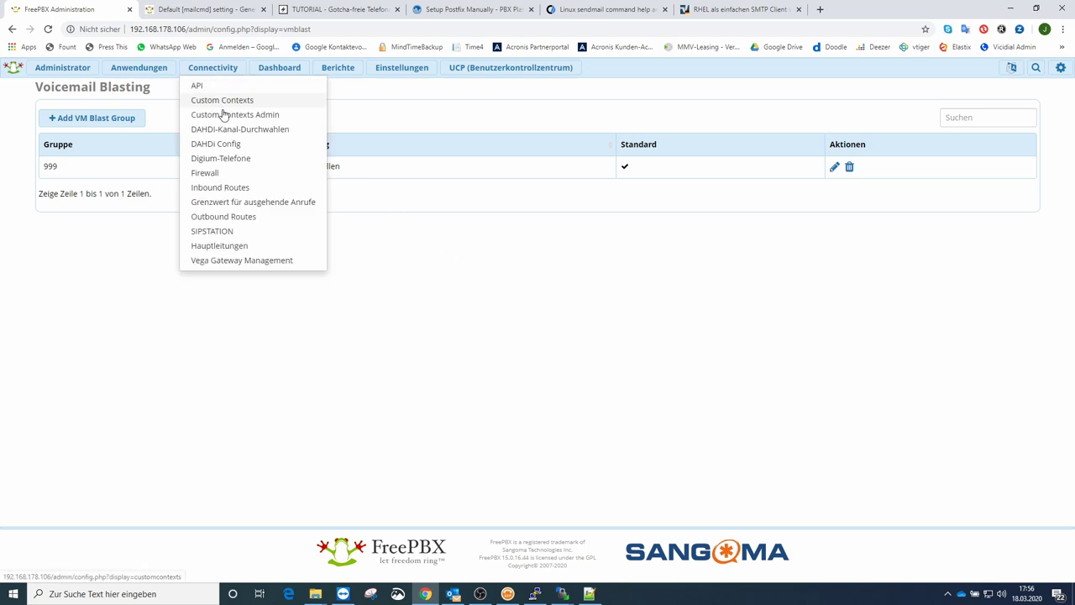
left_click(222, 190)
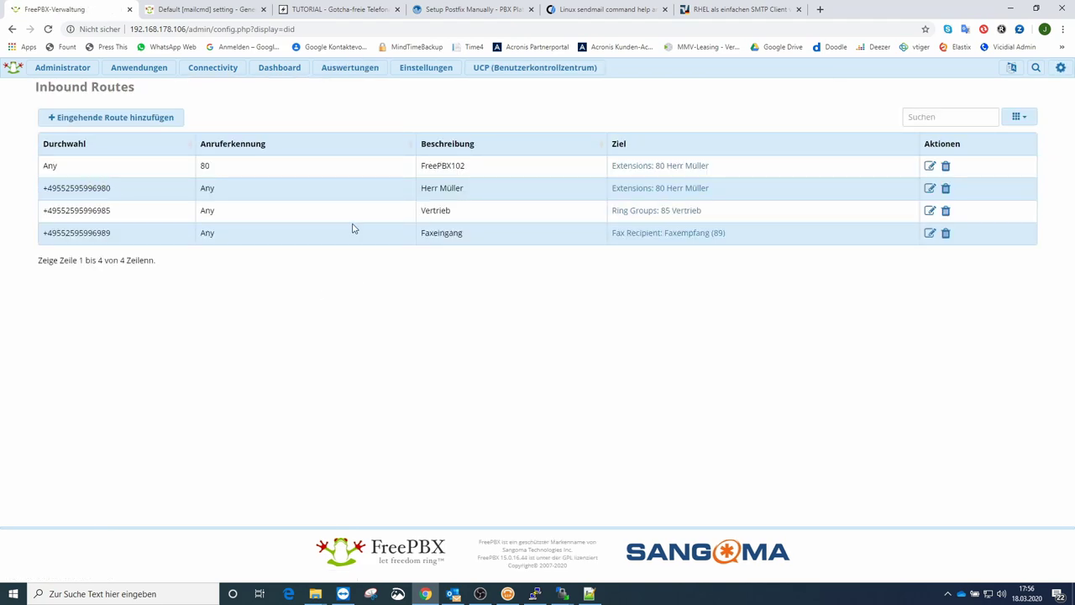
mouse_move(217, 76)
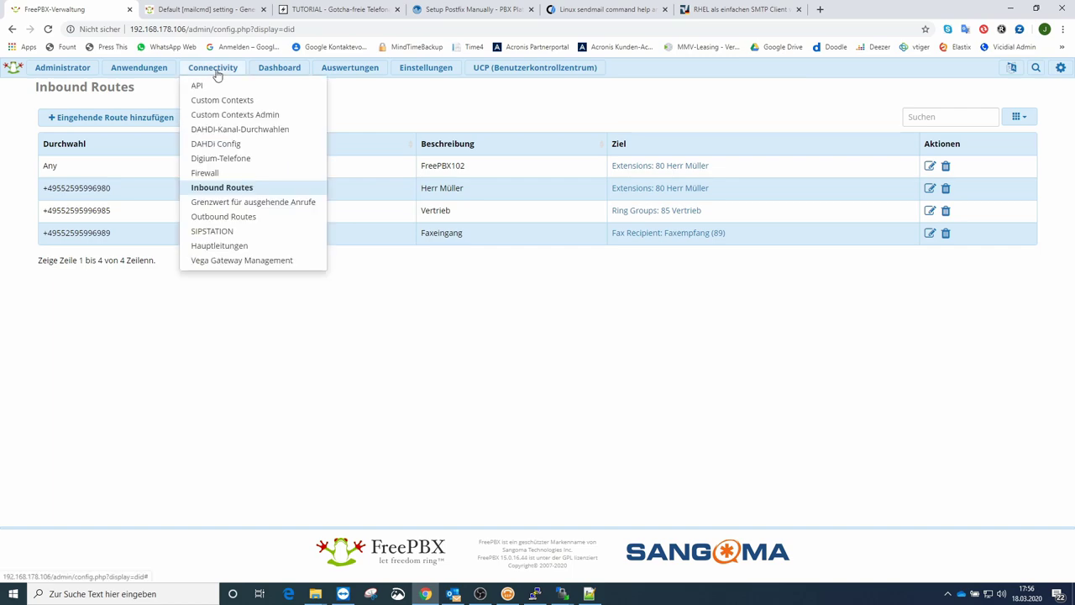
left_click(112, 117)
left_click(321, 152)
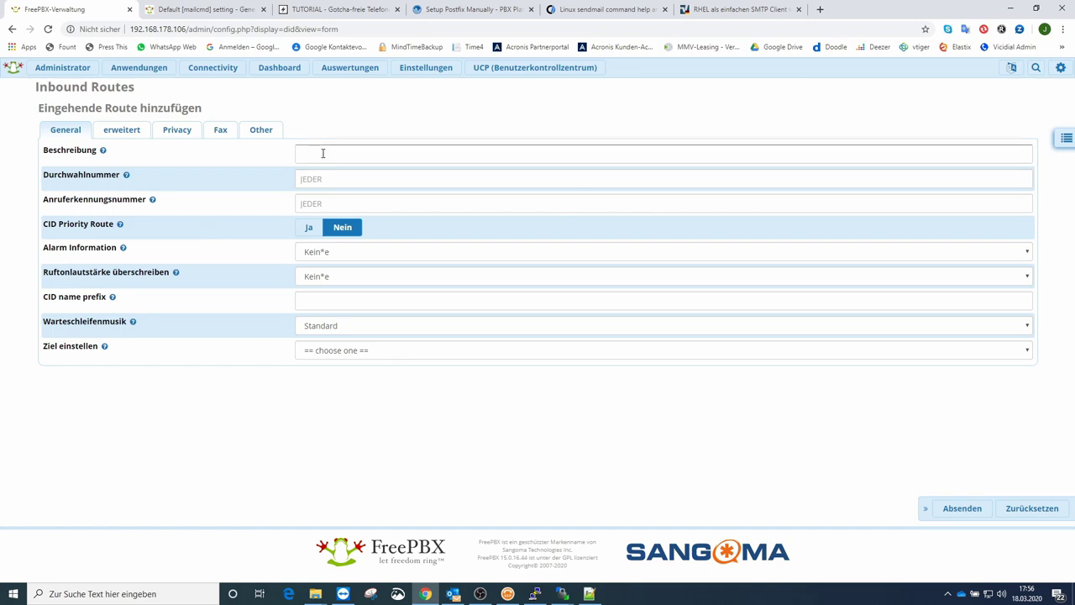
type("V")
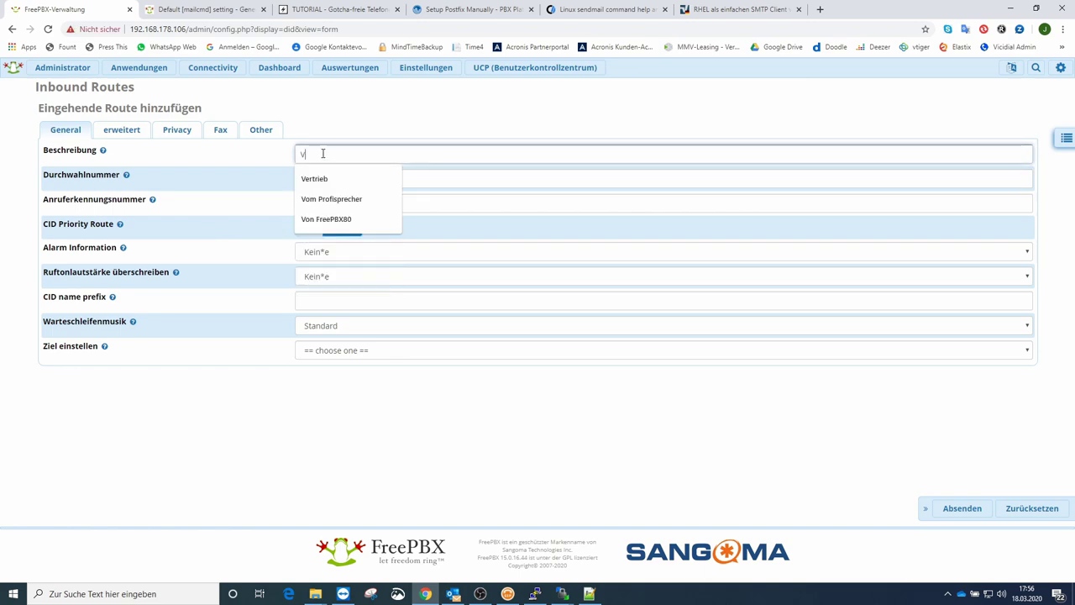
type("M-")
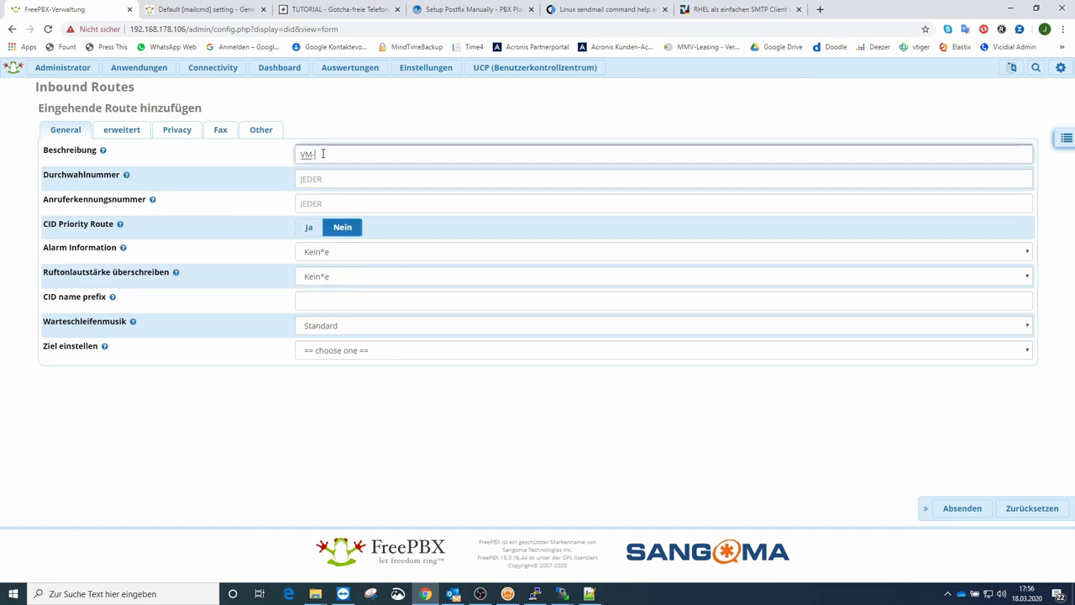
type("gruppe")
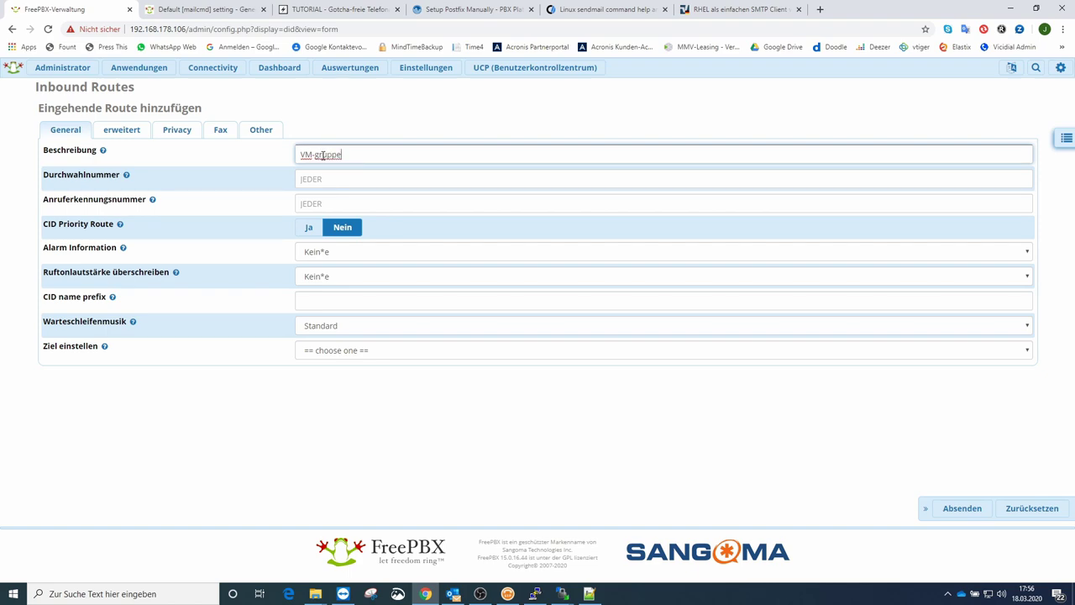
double_click(317, 155)
type("Gruppe")
left_click(318, 183)
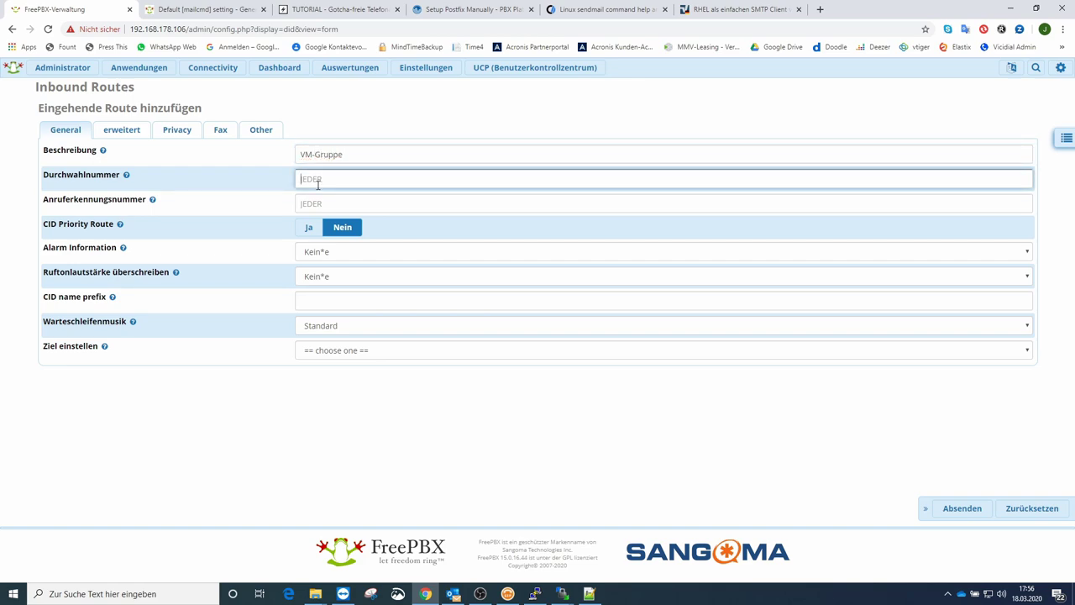
Step: Point the route's destination to Voicemail Blasting 'Alle Nebenstellen <999>' and save it
left_click(307, 353)
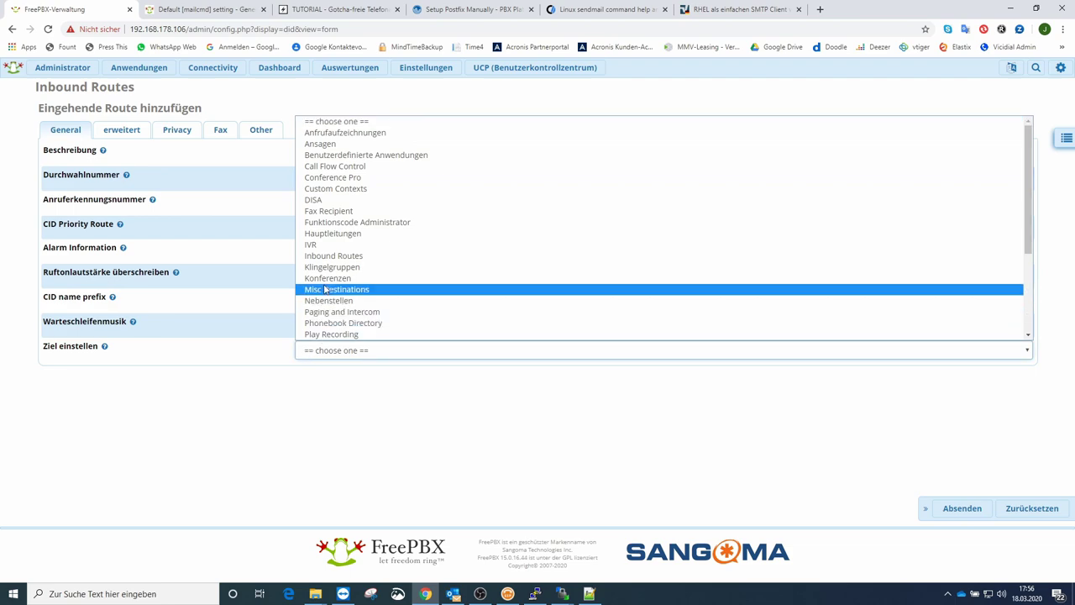
scroll(325, 289, "down", 3)
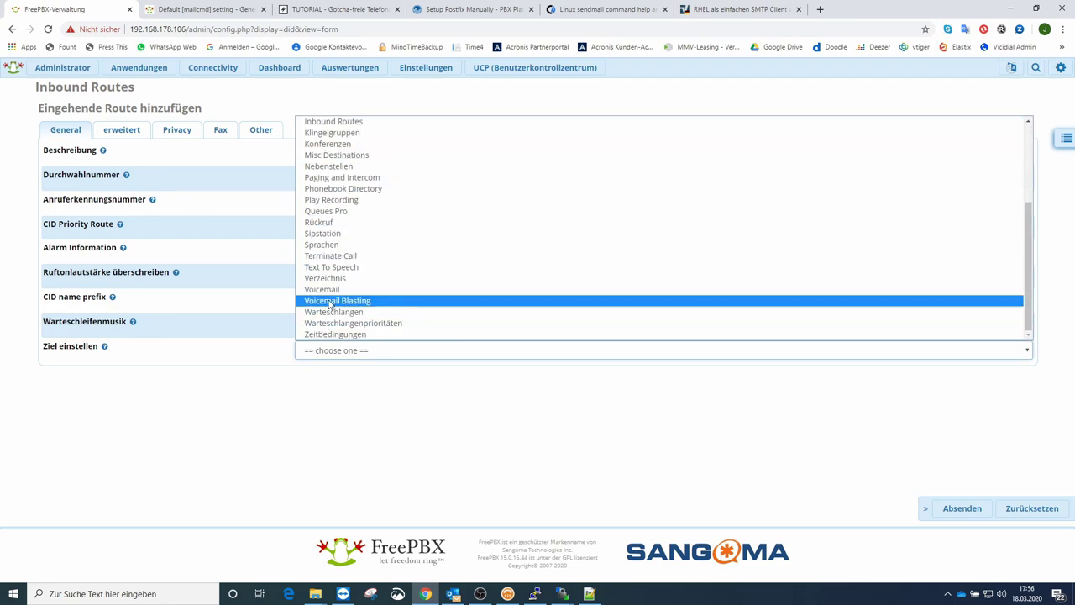
left_click(331, 300)
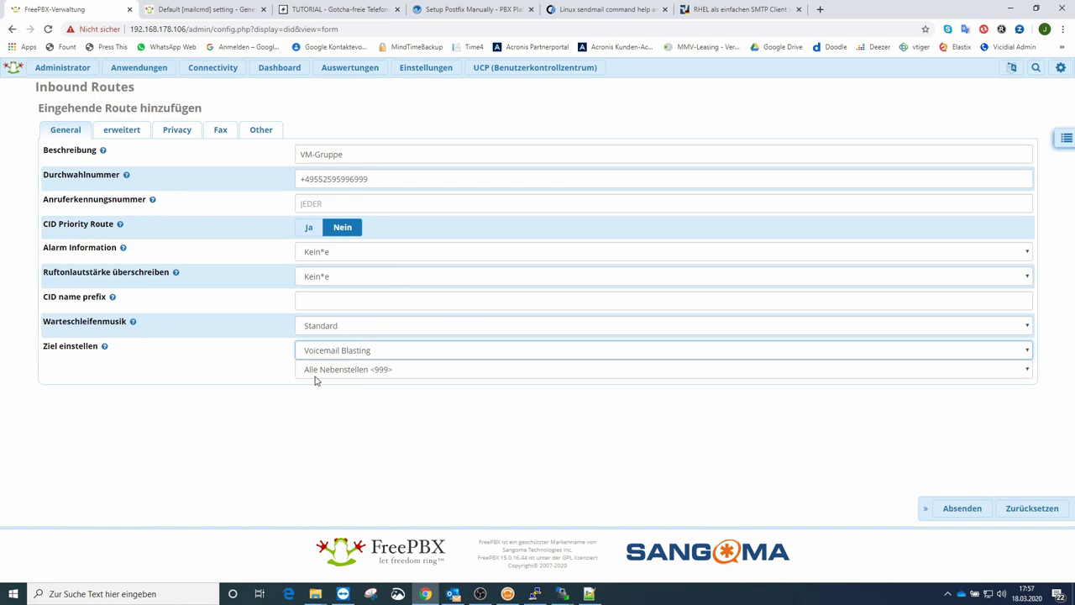
left_click(963, 508)
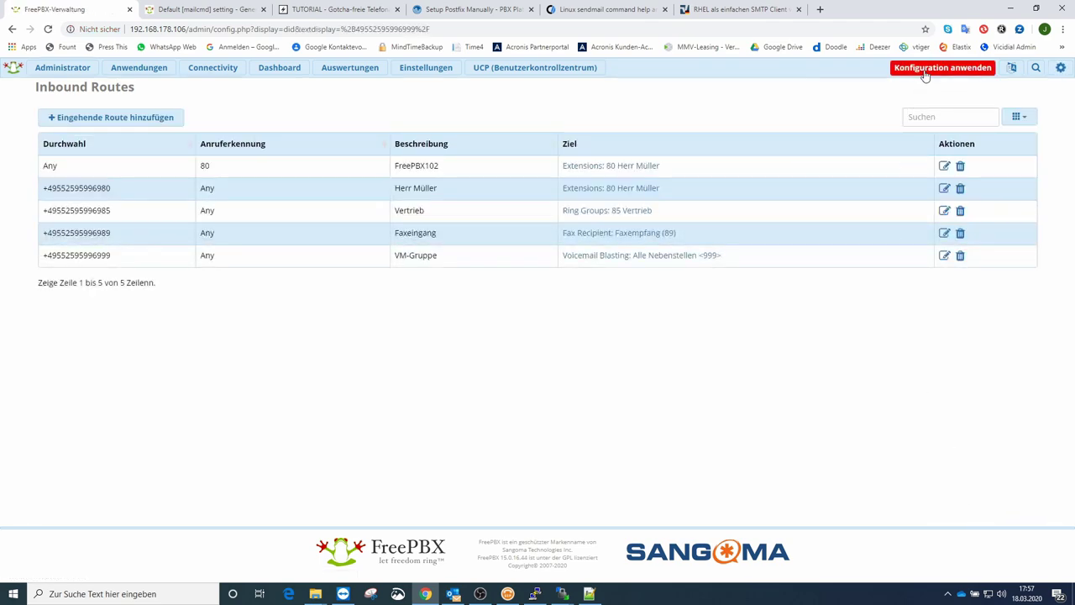
Step: Apply the pending FreePBX configuration, including the new VM-Gruppe route
left_click(925, 72)
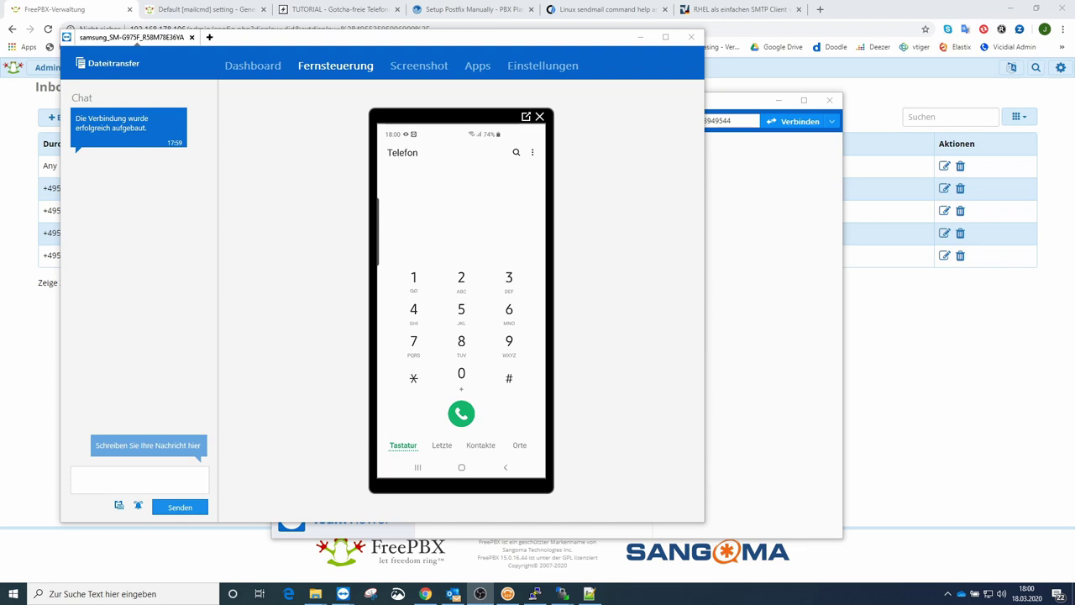
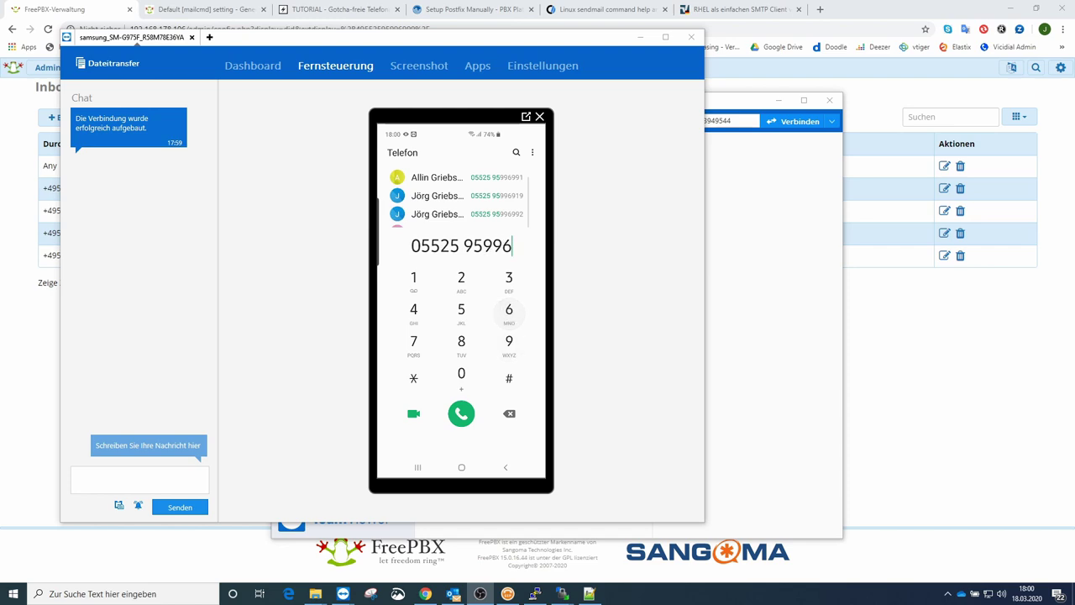
Step: Dial the VM-Gruppe direct-dial number on the phone's keypad and place the test call
key("Return")
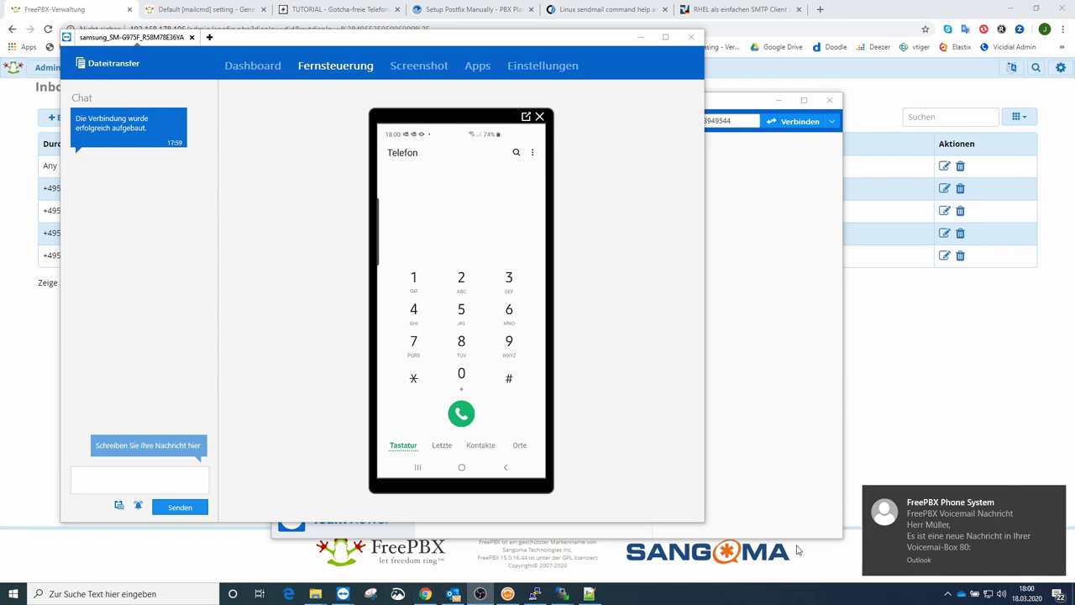
Step: In Outlook, read the voicemail mails for boxes 80 and 81, then open box 81's WAV attachment
left_click(452, 594)
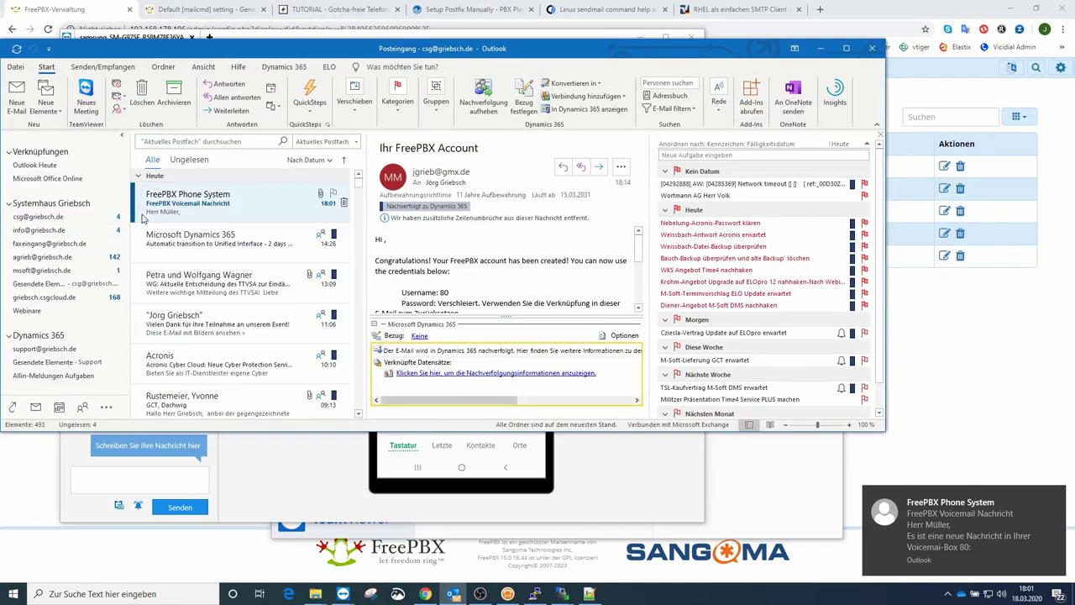
left_click(236, 208)
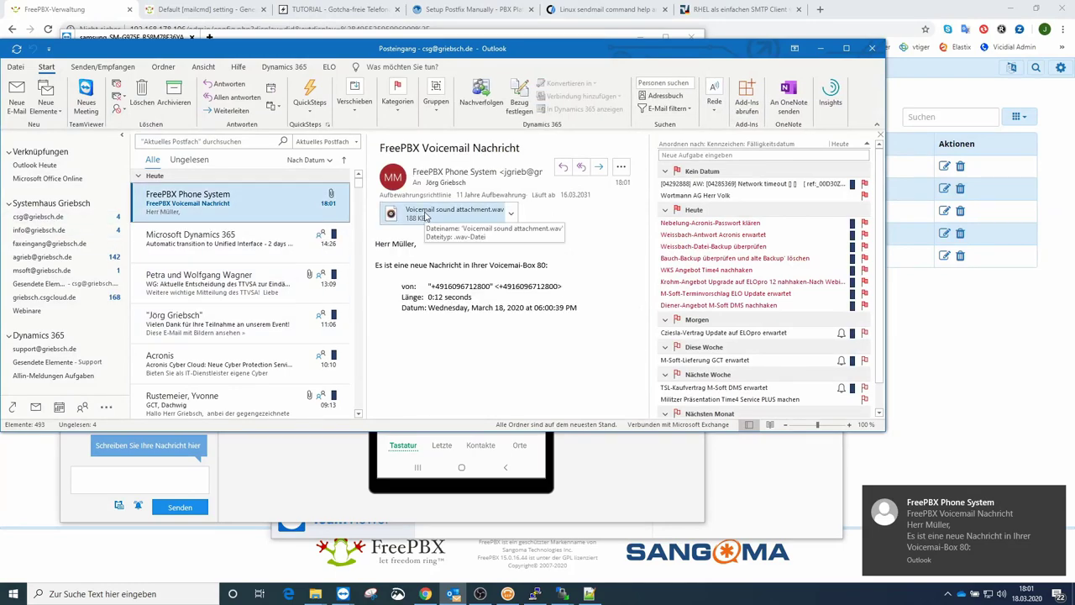
left_click(34, 233)
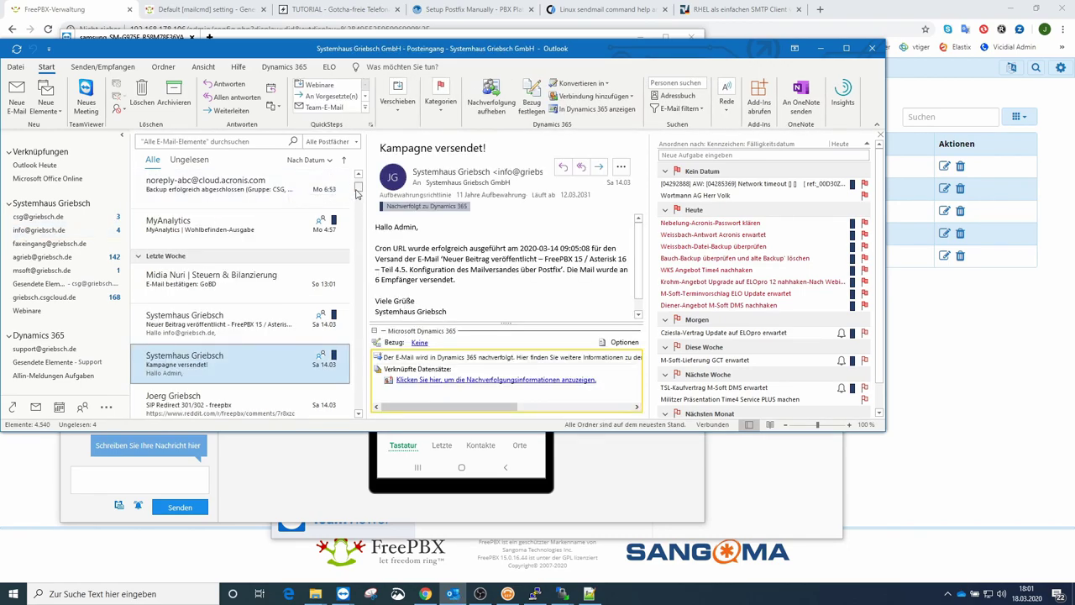
scroll(356, 188, "up", 5)
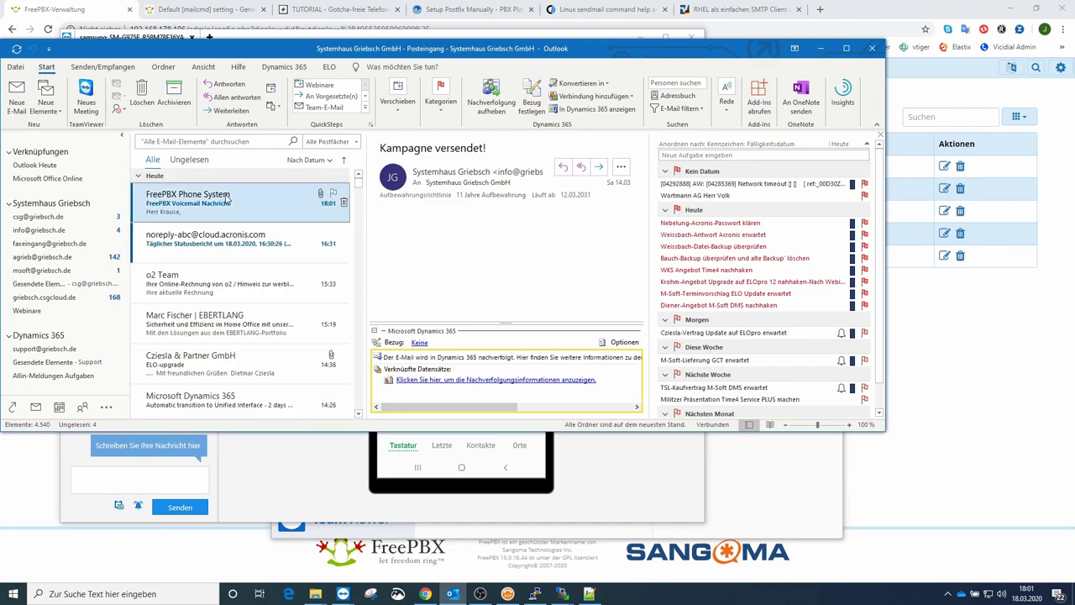
left_click(304, 200)
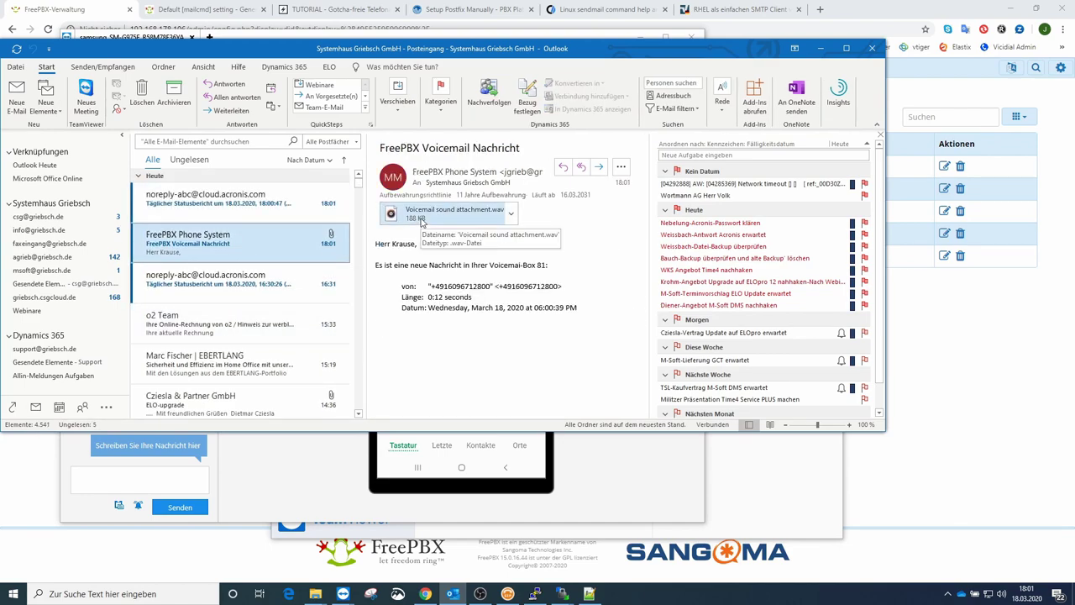
double_click(422, 215)
left_click(378, 266)
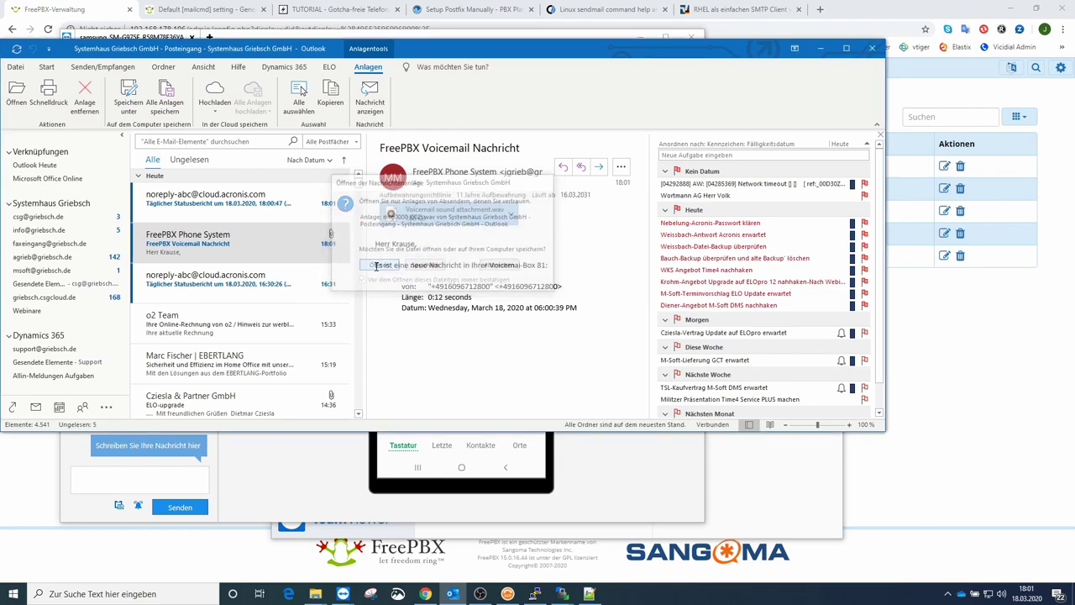